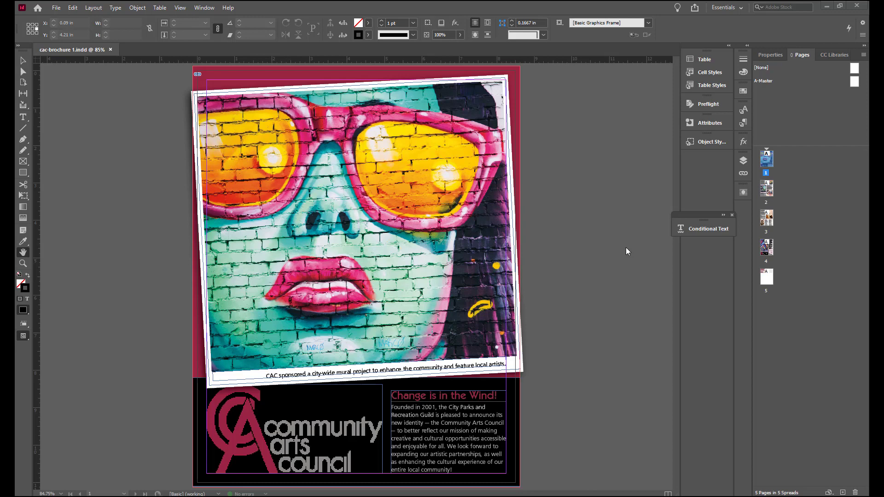
Display the document's articles, collapse the Call to action article, and start exporting the document
click(703, 160)
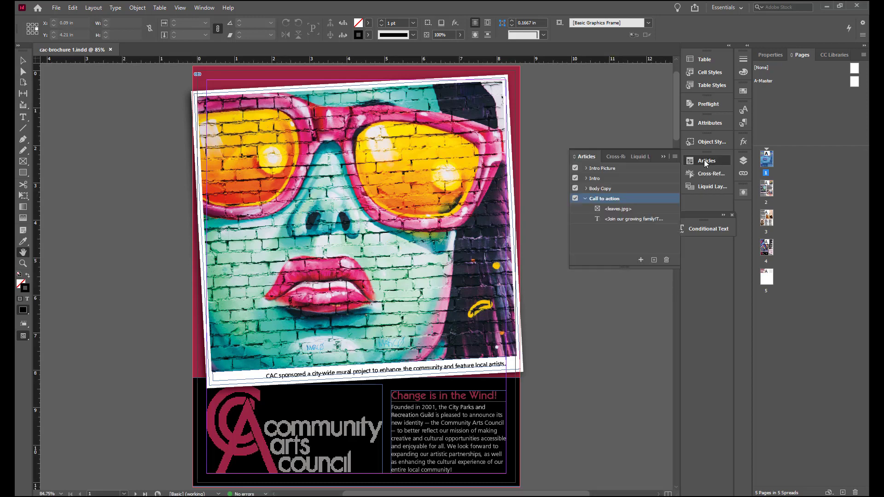
click(584, 199)
click(56, 7)
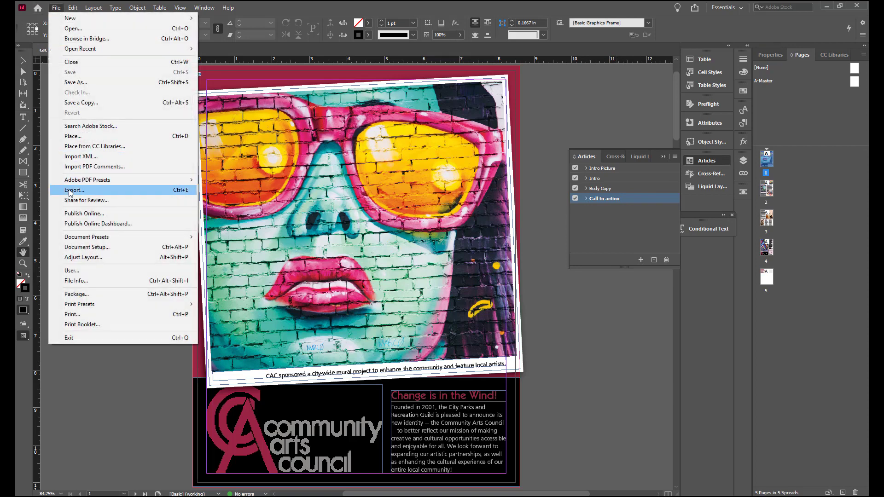
click(69, 191)
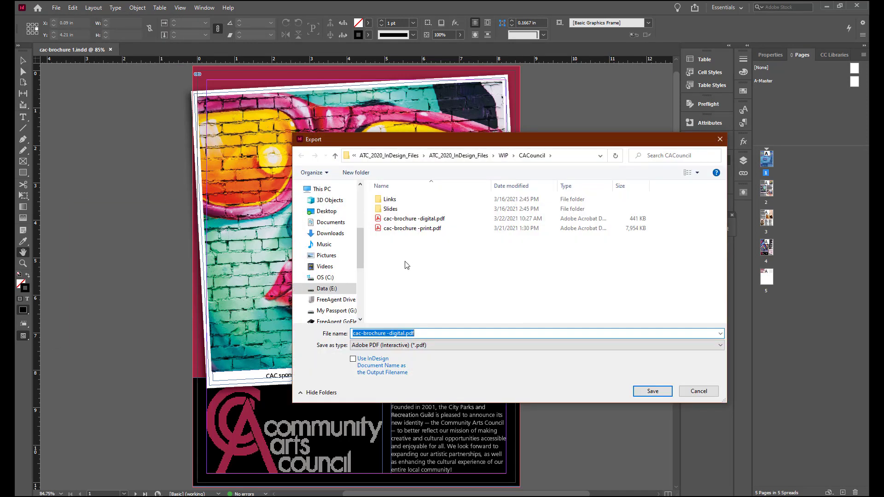
Create a new folder named Upload inside the CACouncil folder
right_click(407, 265)
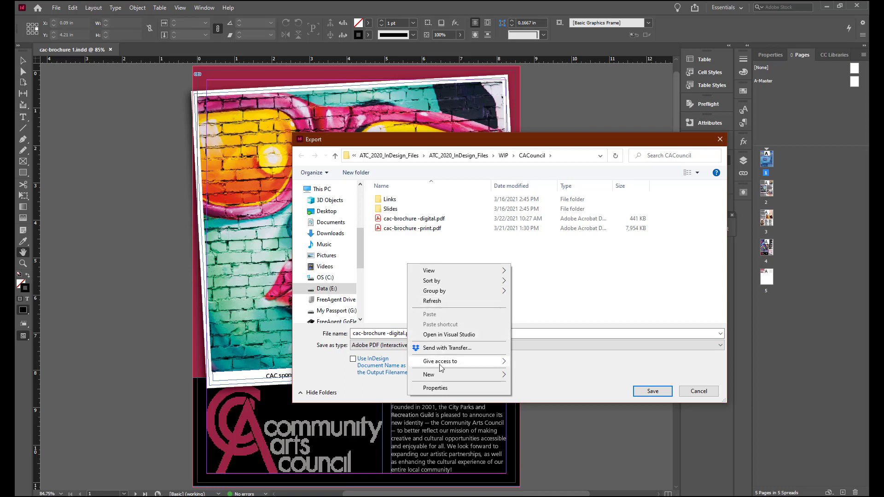
mouse_move(441, 374)
click(526, 375)
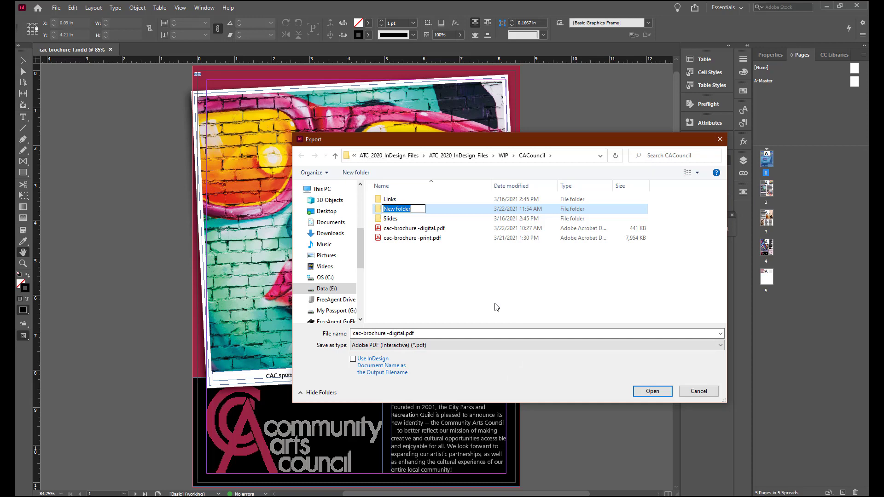
text(Upload)
key(Return)
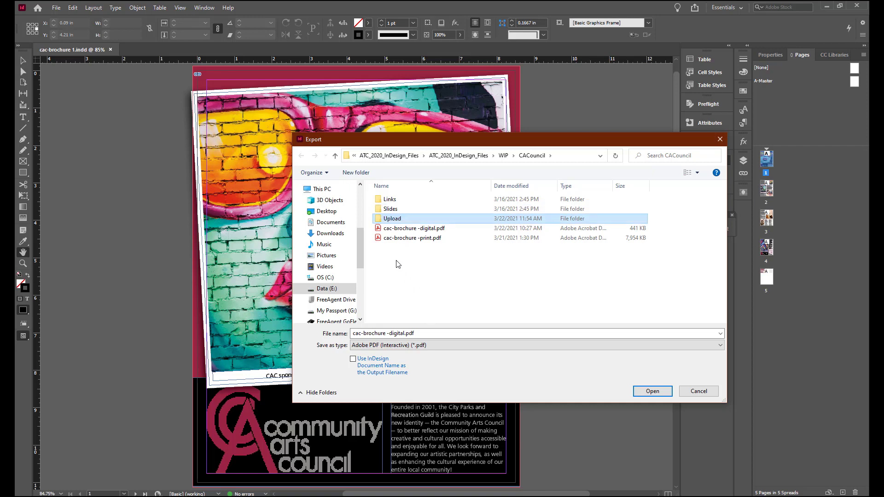
Choose HTML as the export format and save the file as community-arts-council.html in the CACouncil folder
click(720, 345)
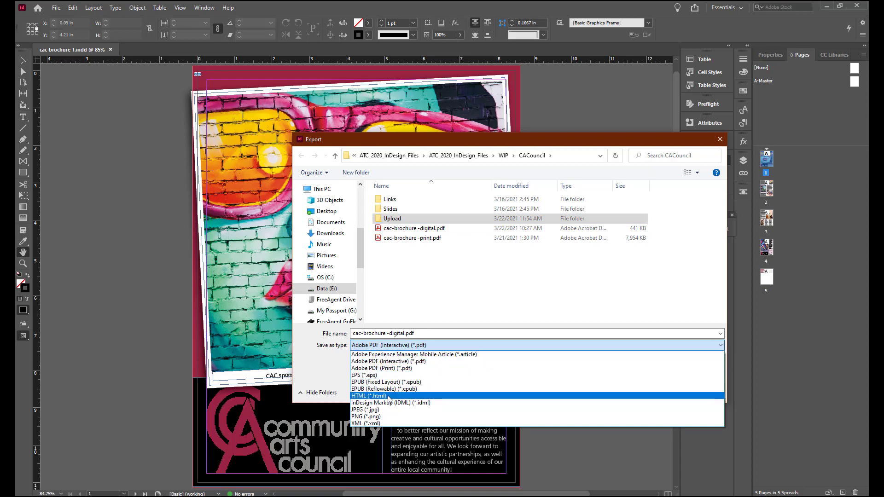
click(388, 398)
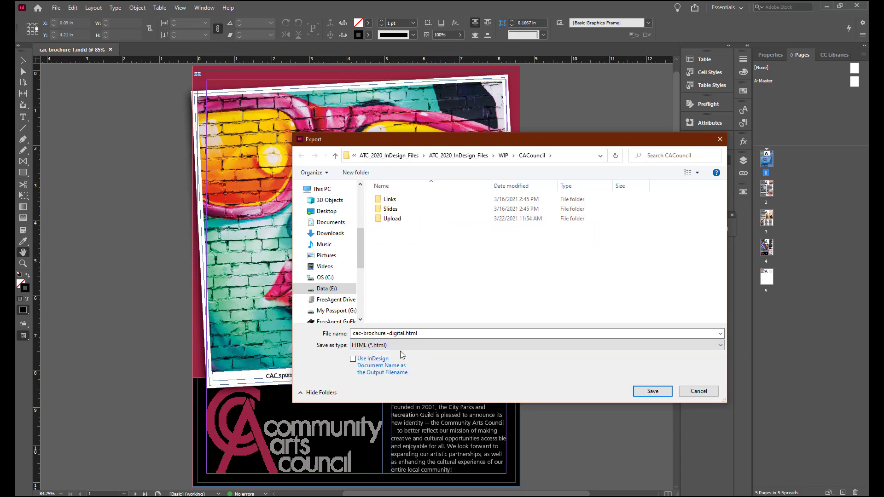
drag(434, 332, 329, 340)
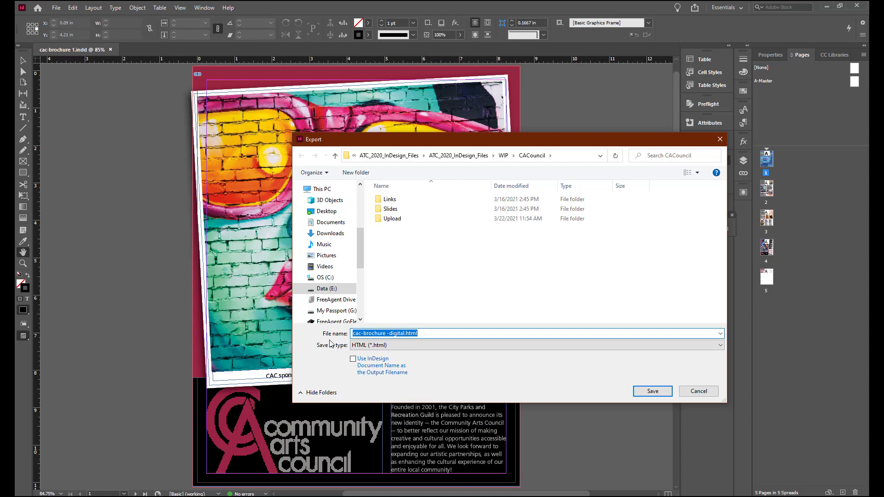
text(community)
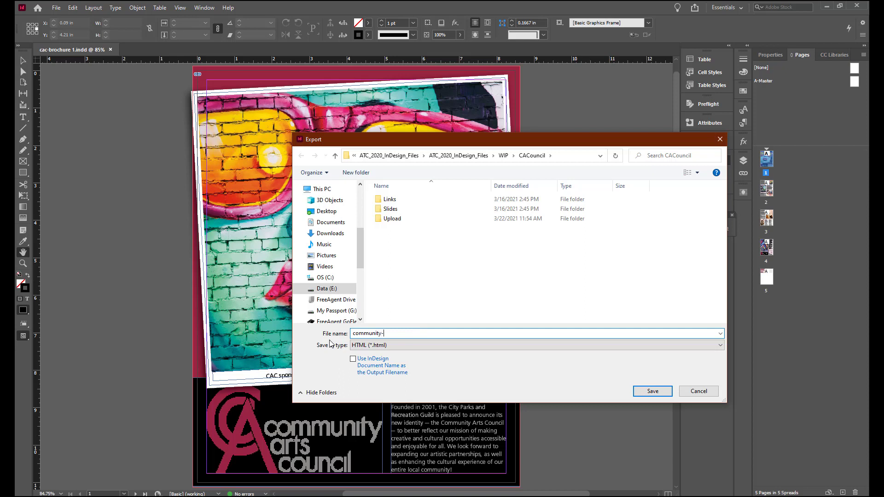
text(-arts-council)
text(.html)
click(653, 392)
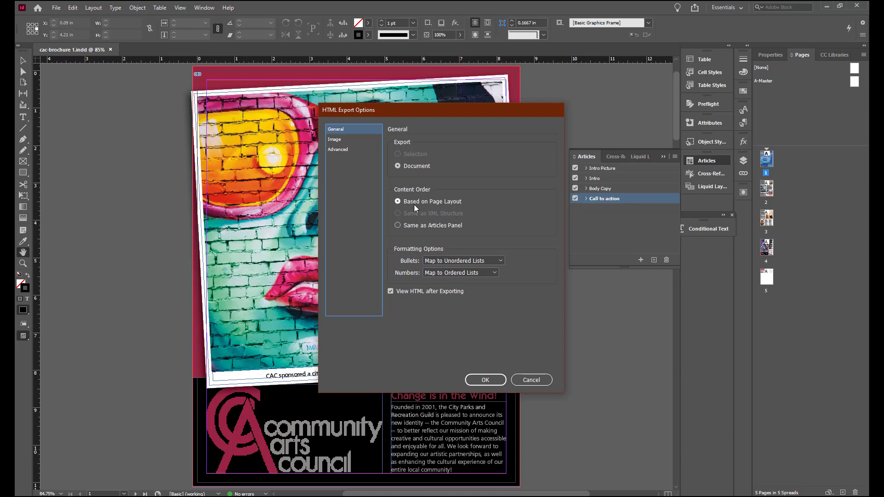
Set the HTML content order to Same as Articles Panel and adjust the spacing before and after images
click(397, 225)
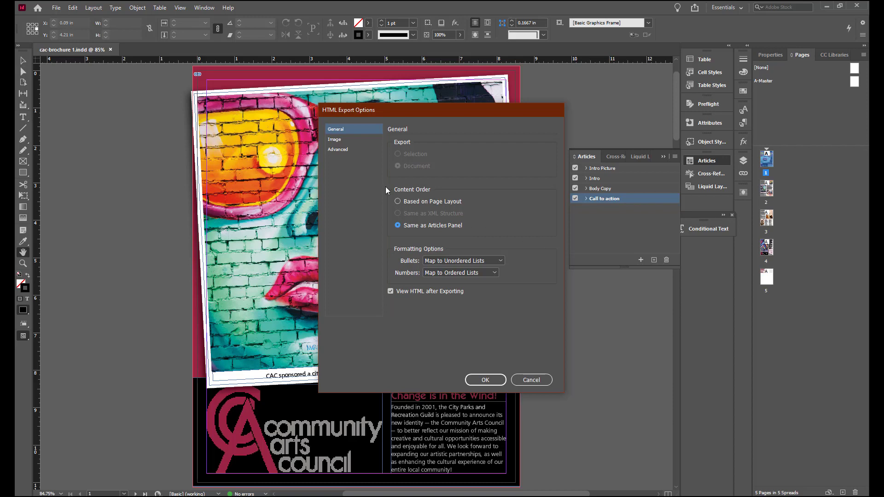
click(337, 144)
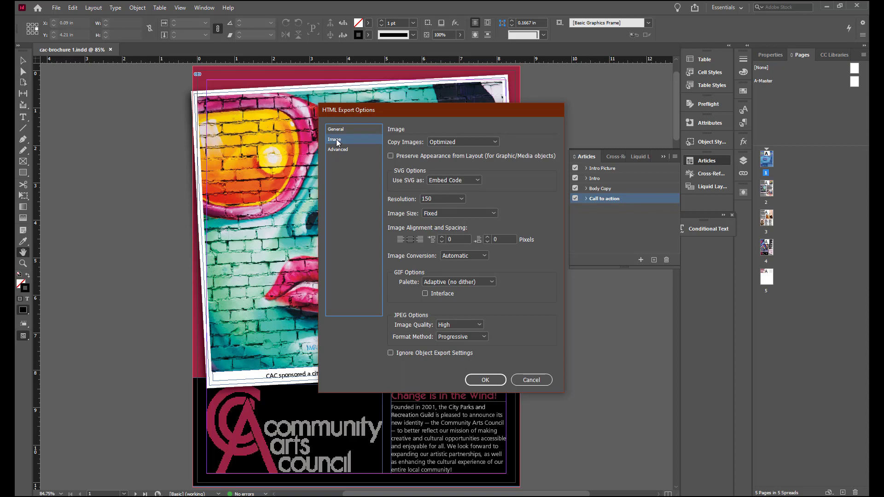
click(441, 237)
click(441, 237)
click(441, 236)
click(441, 236)
click(441, 236)
click(441, 237)
click(441, 236)
click(487, 237)
click(487, 237)
click(487, 237)
click(487, 237)
click(487, 236)
click(487, 237)
Run the HTML export, look through the resulting web page down to its end, and close it
click(486, 380)
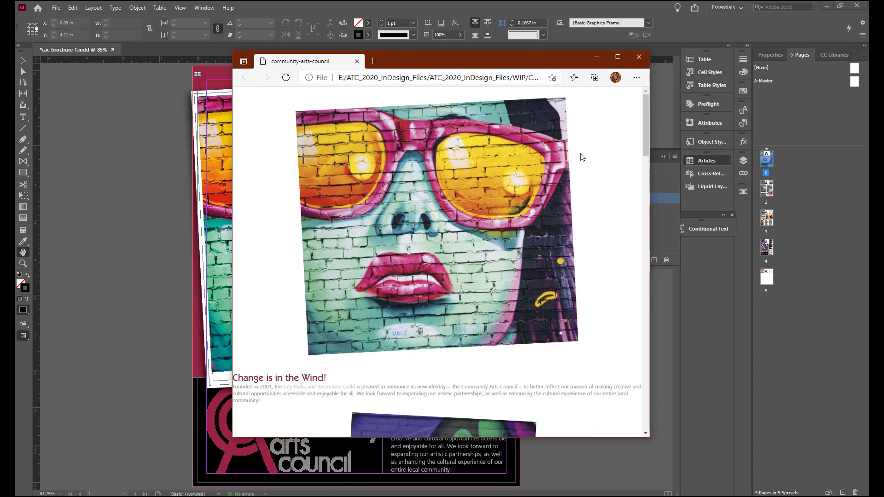
drag(645, 131, 629, 408)
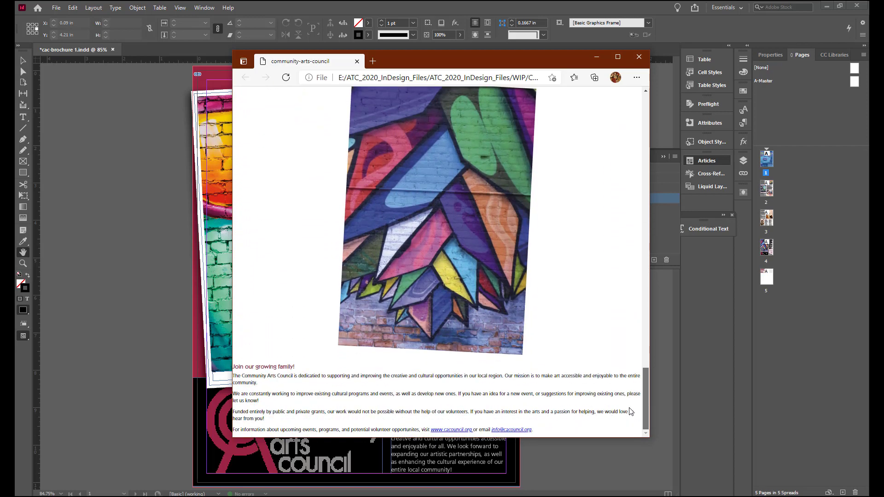
click(639, 56)
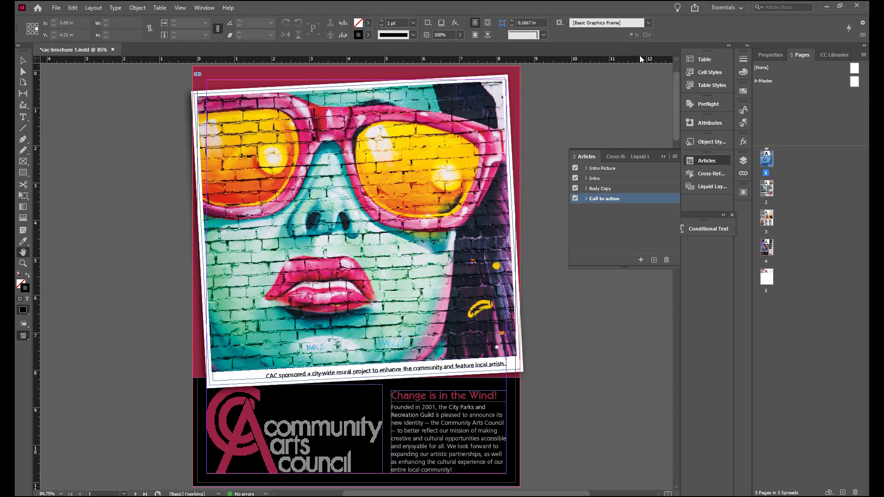
Export the document as HTML again, replacing the existing community-arts-council.html
click(56, 8)
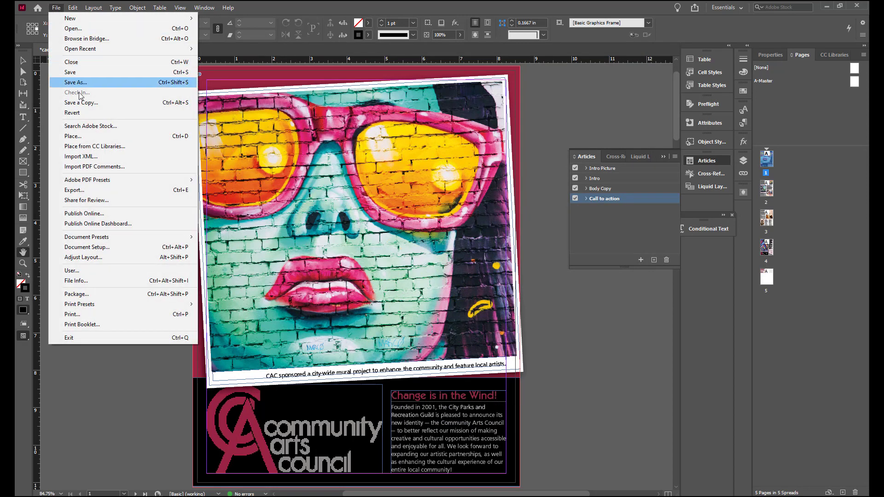
click(79, 188)
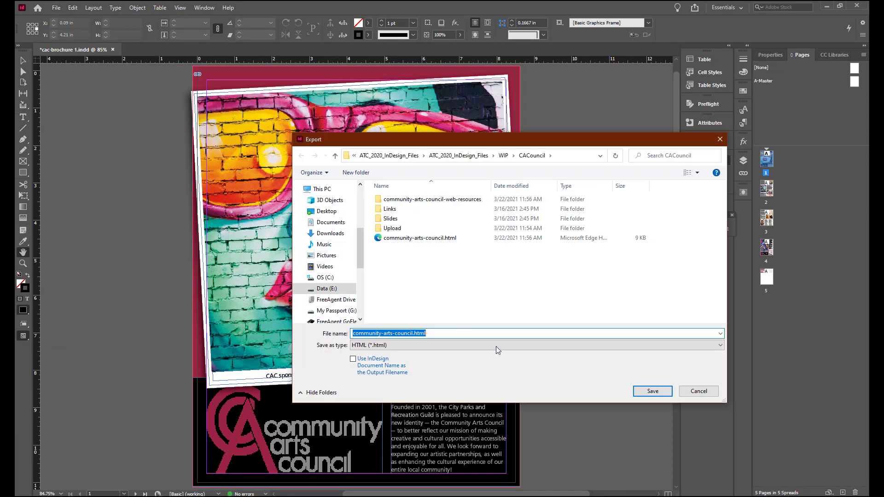
click(656, 394)
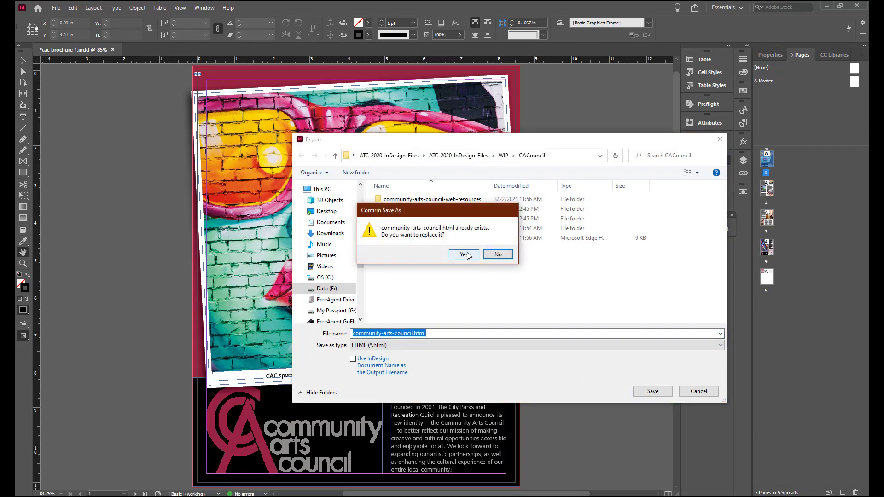
click(465, 255)
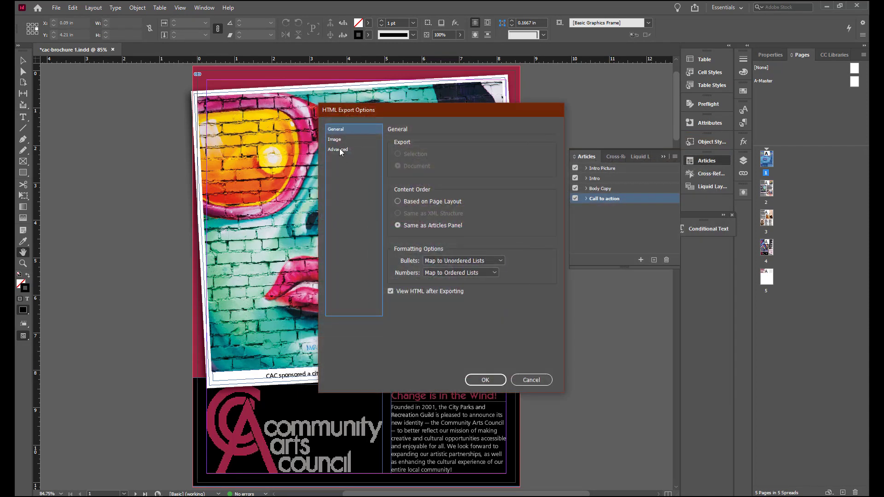
Turn off Generate CSS and add html-styles.css as the additional style sheet for the export
click(340, 150)
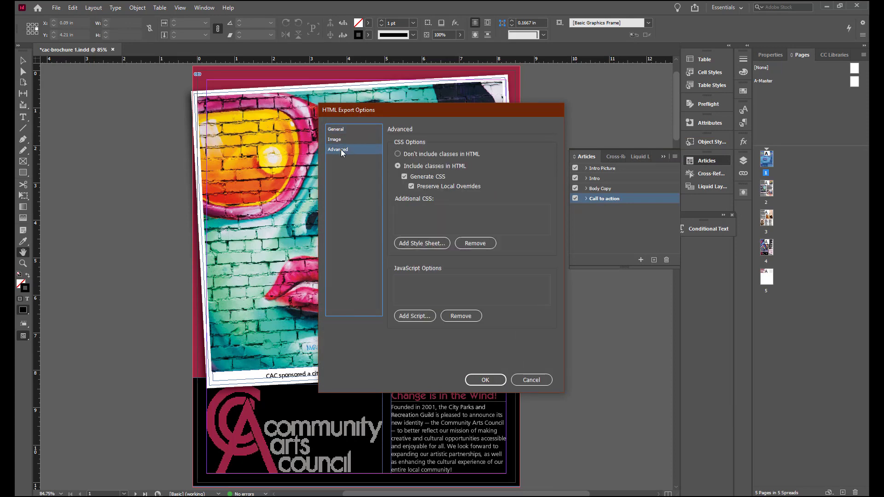
click(404, 176)
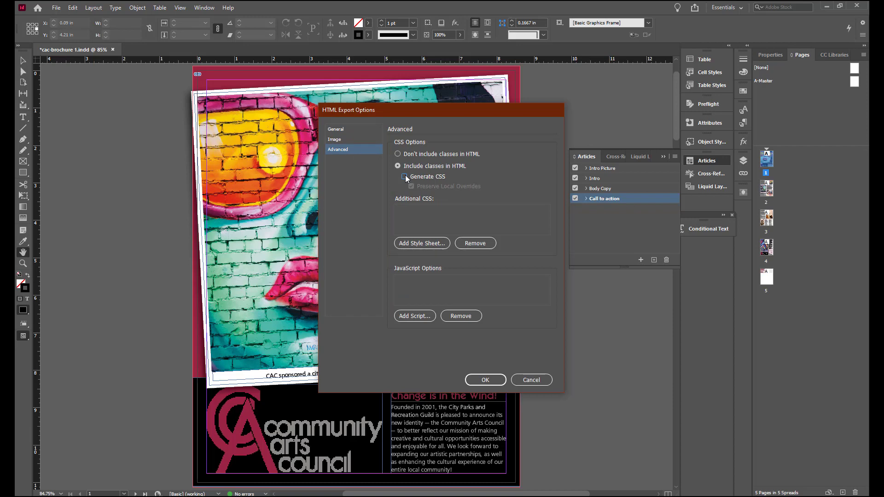
click(421, 243)
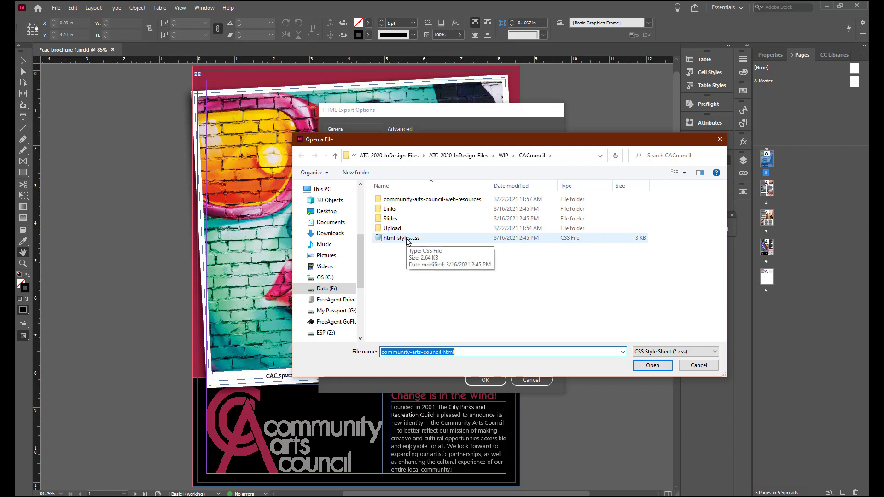
click(407, 238)
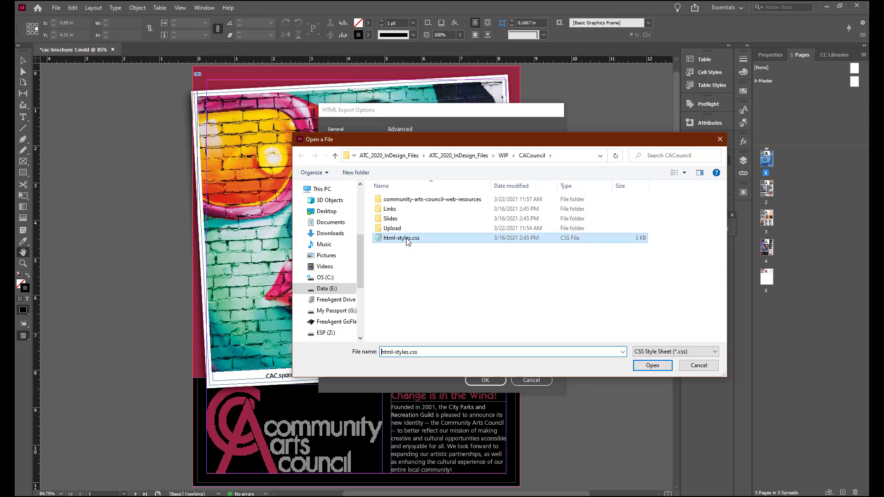
click(651, 365)
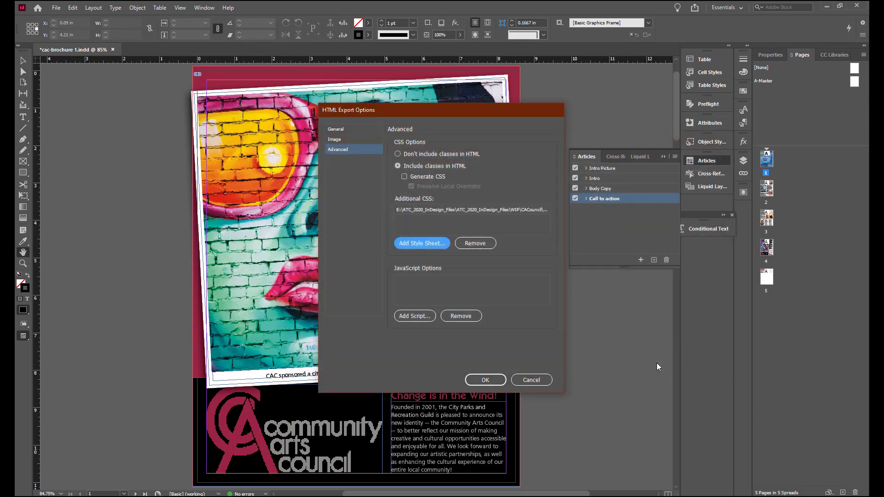
Run the export with the external style sheet, review the whole styled web page, and close it
click(486, 379)
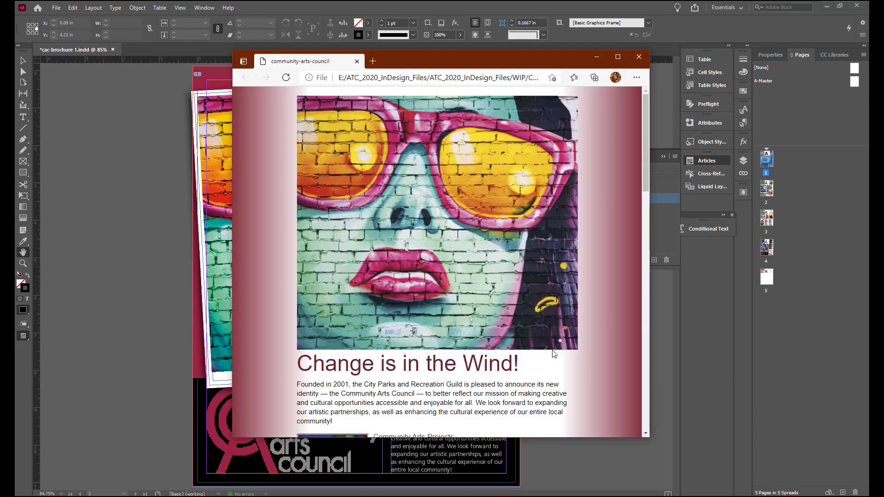
scroll(620, 233, down, 5)
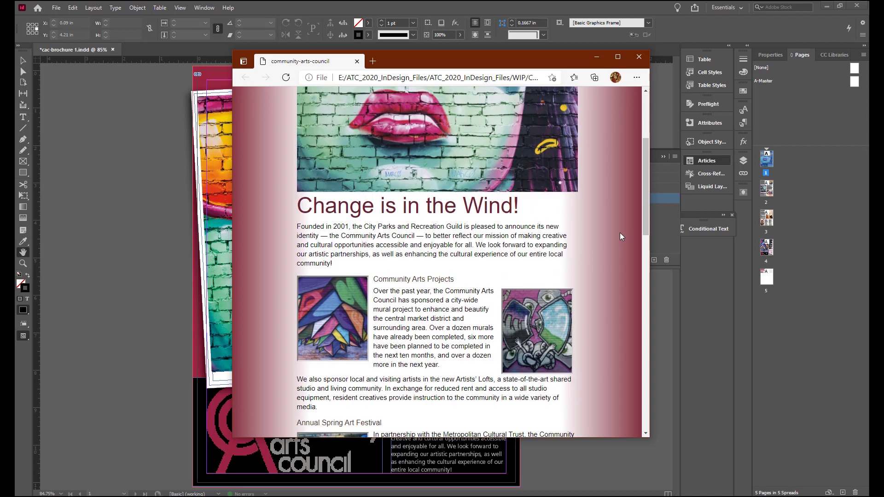
scroll(620, 233, down, 6)
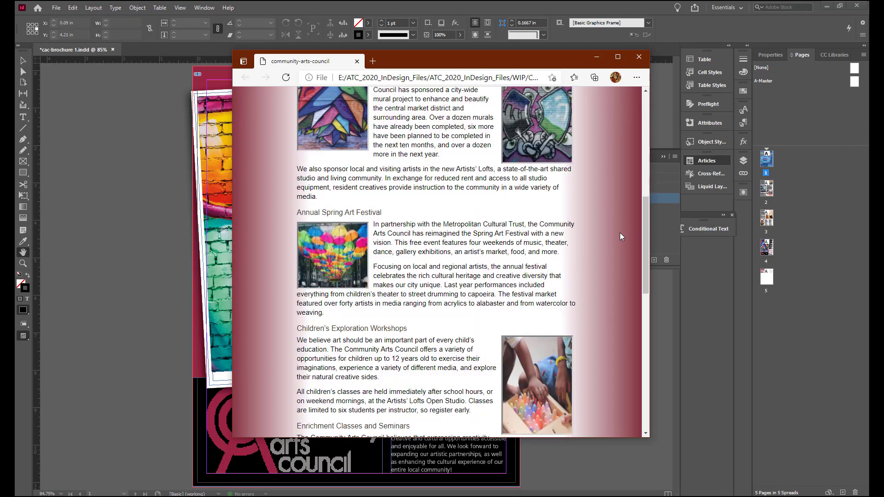
scroll(619, 233, down, 6)
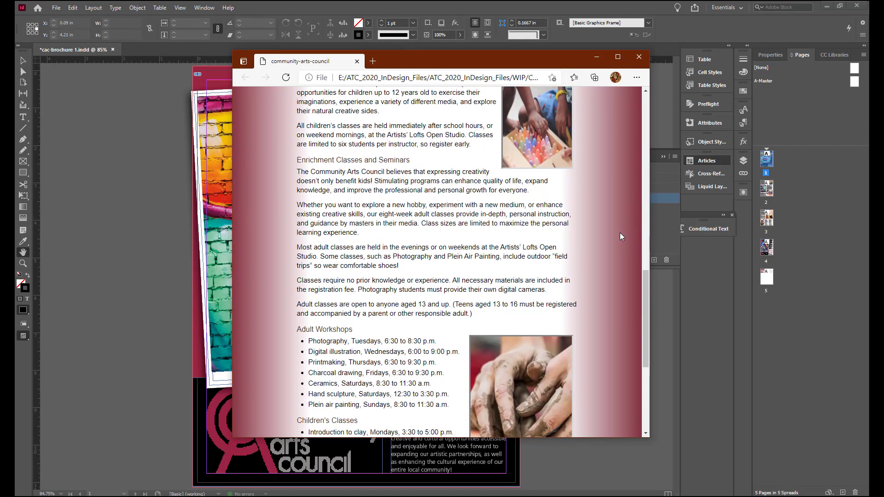
scroll(620, 233, down, 1)
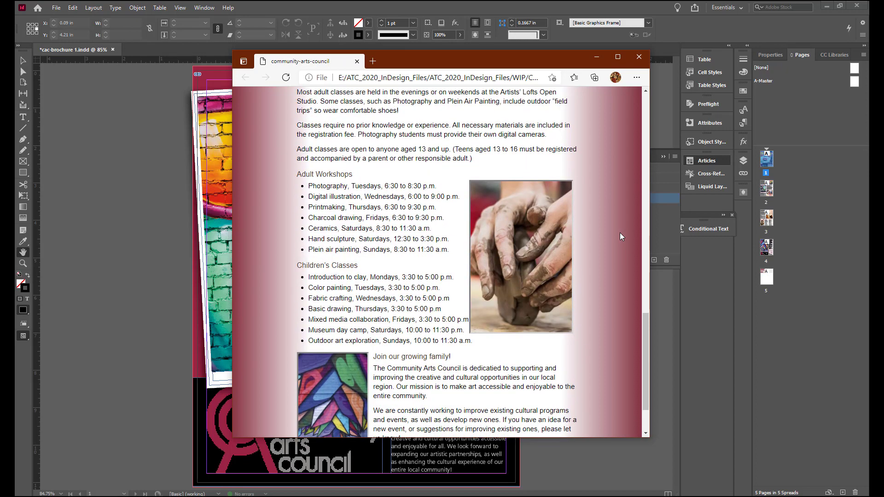
scroll(619, 231, down, 2)
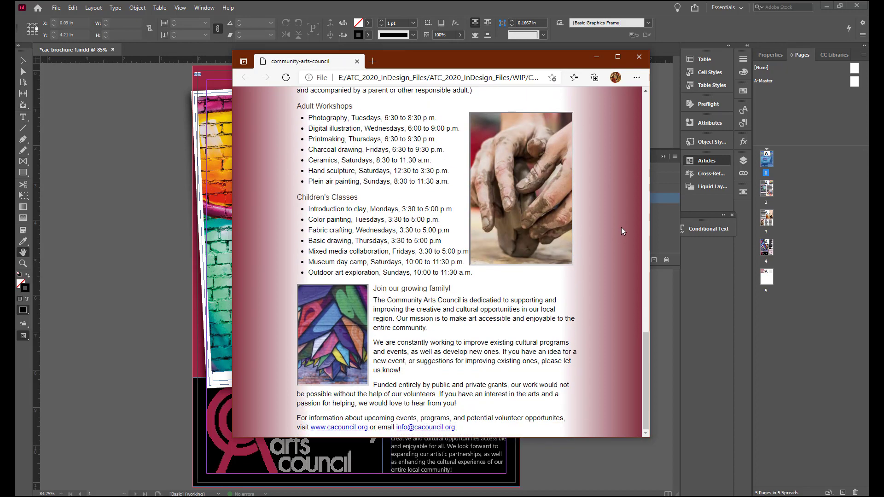
scroll(621, 227, up, 18)
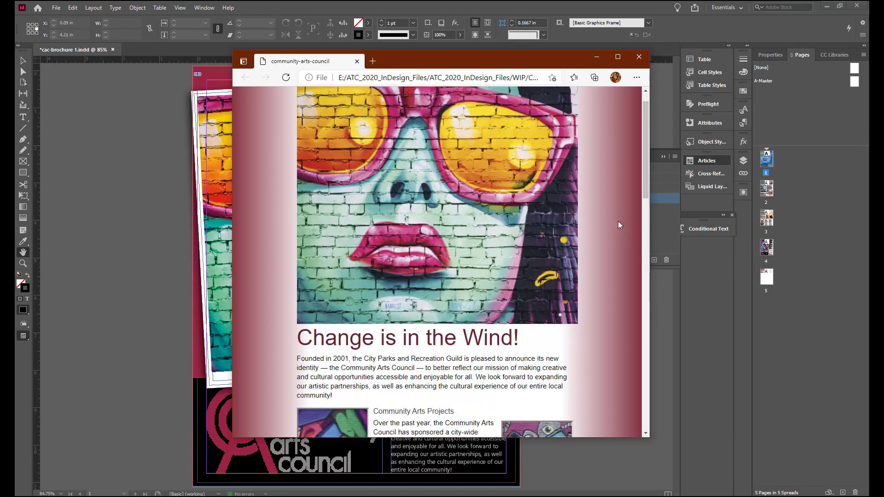
click(638, 57)
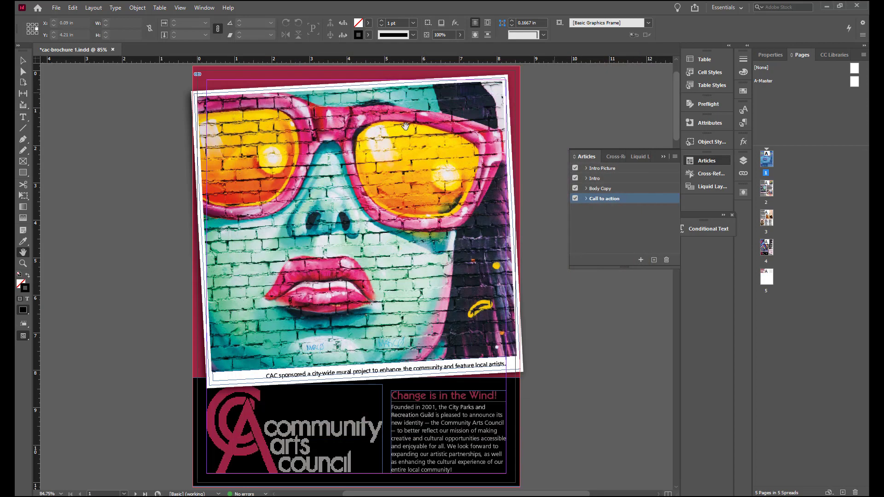
Save the brochure document and display its layers
click(56, 8)
click(70, 72)
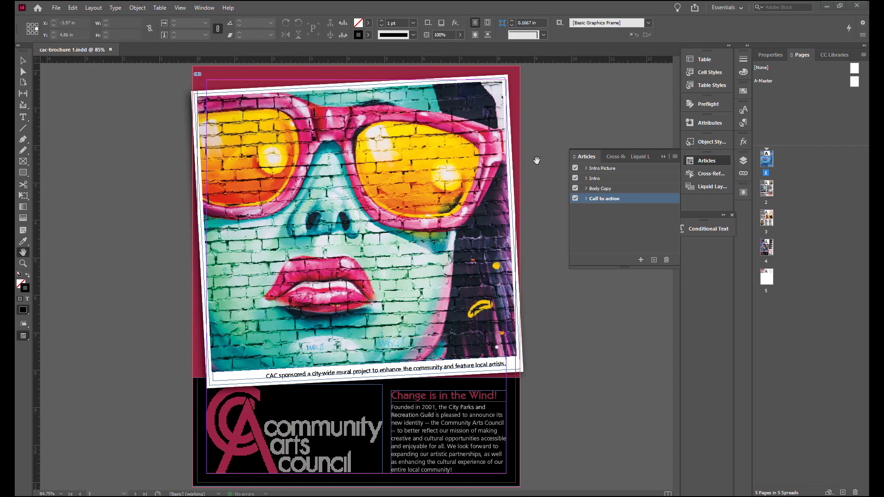
click(744, 161)
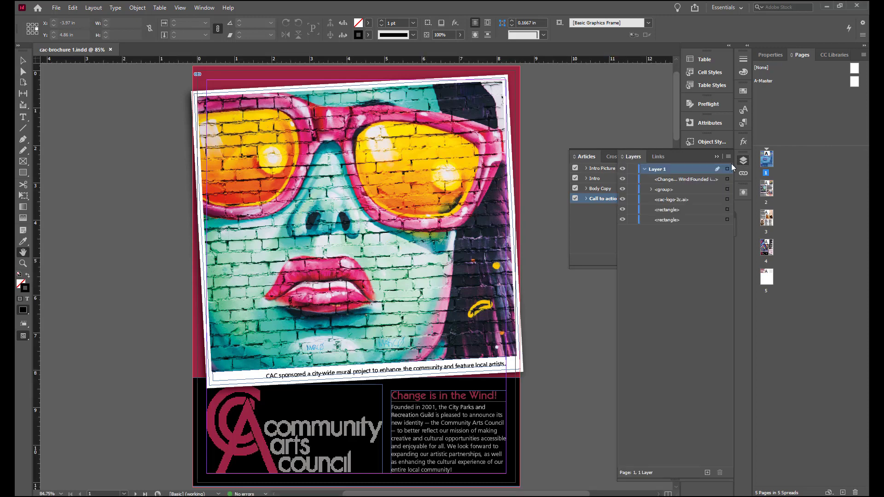
Rename Layer 1 as common elements
double_click(653, 170)
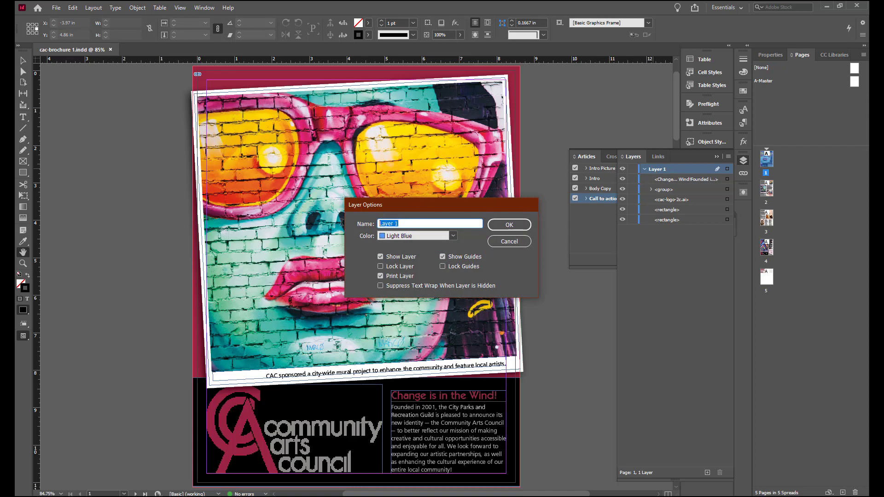
text(common elements)
click(510, 226)
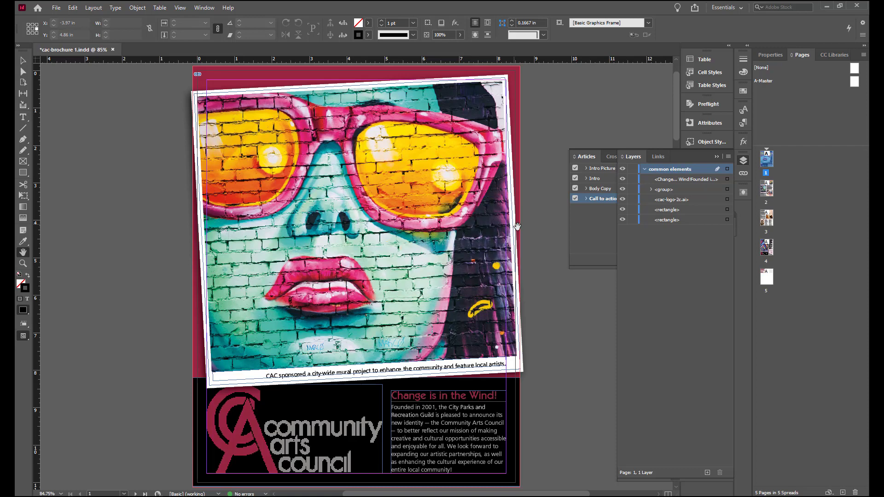
Create a new layer above common elements and name it static
click(706, 473)
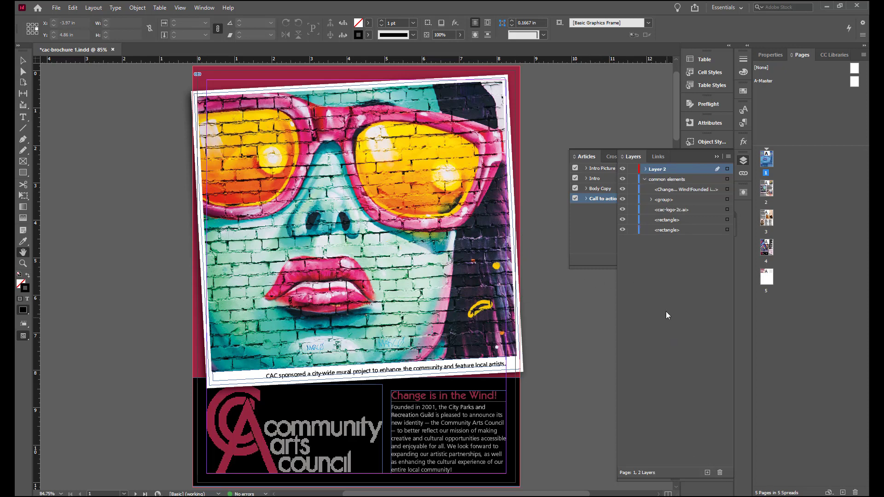
double_click(653, 170)
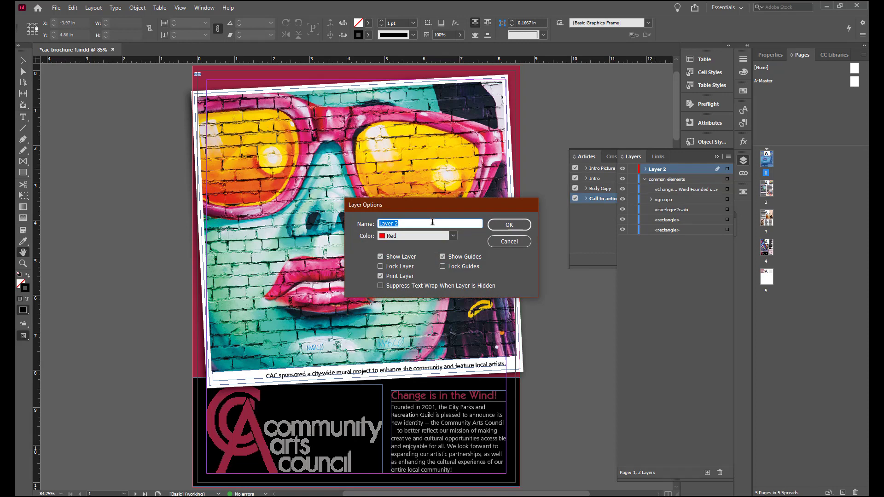
text(static)
click(519, 224)
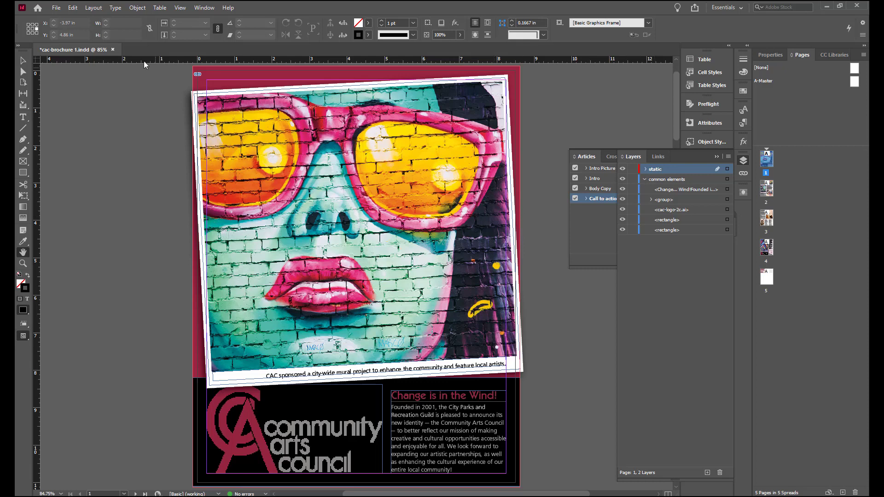
Move the grouped mural photo and caption on the cover from the common elements layer to the static layer
key(v)
click(58, 78)
click(276, 174)
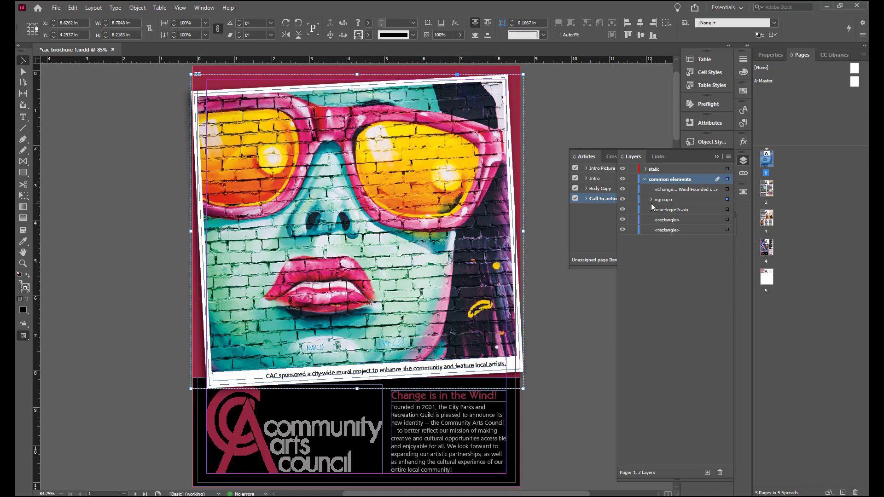
click(670, 201)
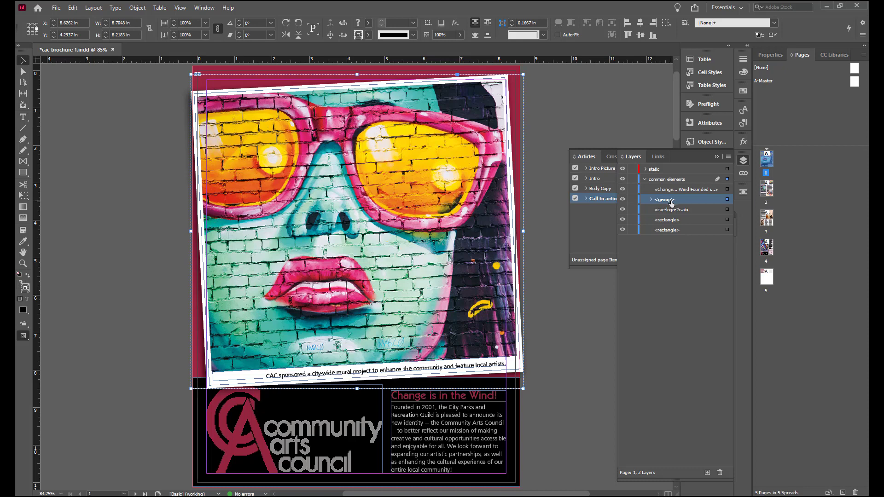
drag(670, 203, 670, 177)
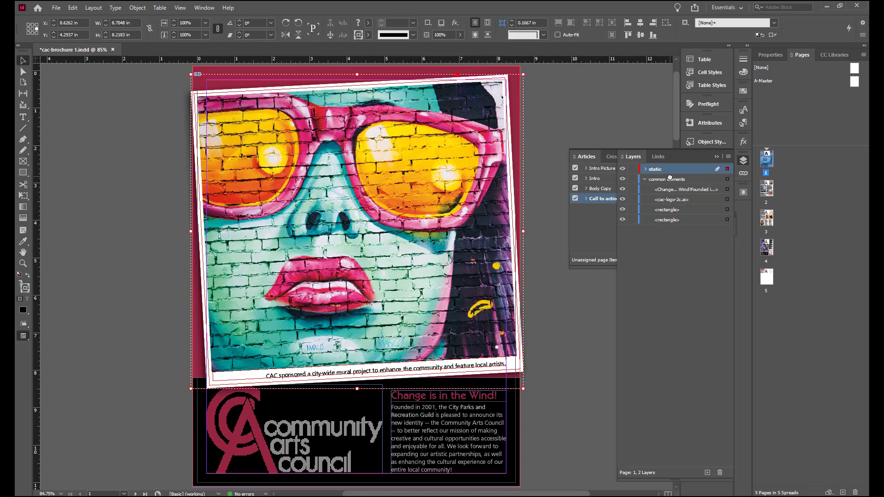
Move the cac-logo-2c.ai object from the common elements layer to the static layer and collapse both layers
click(645, 169)
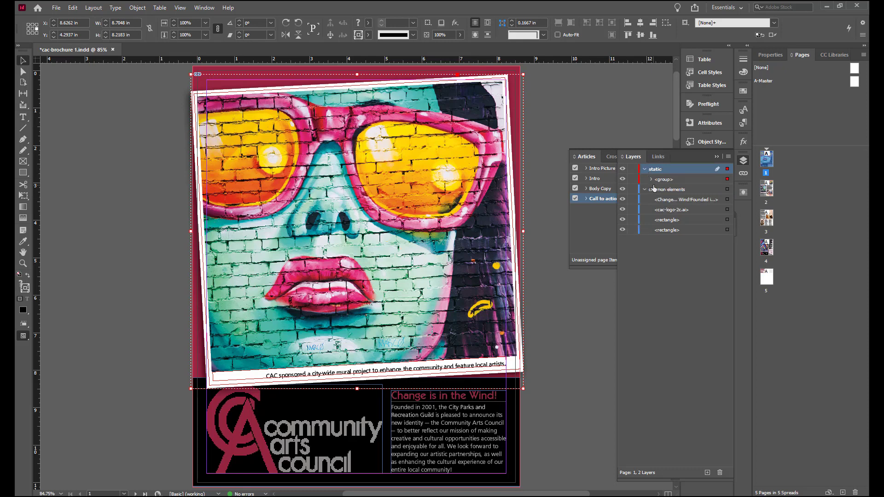
click(650, 179)
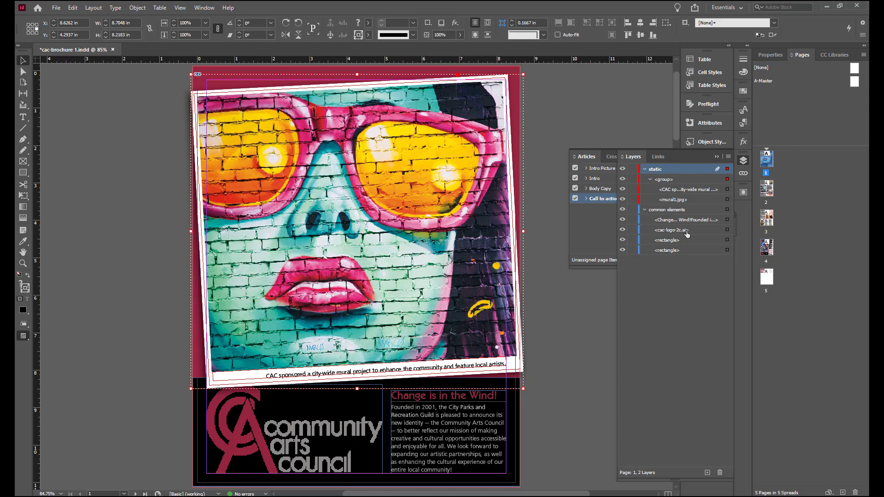
drag(686, 230, 678, 180)
click(645, 169)
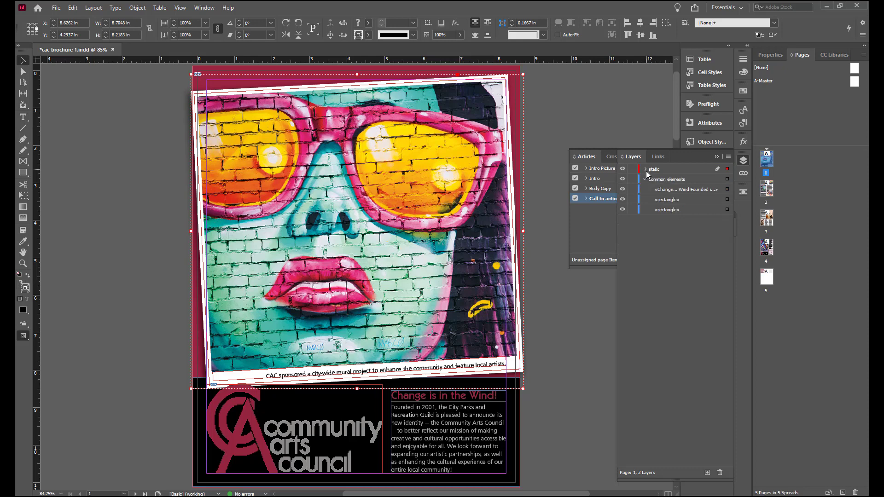
click(645, 179)
Duplicate the static layer, name the copy animated, and set its layer color to Green
right_click(653, 175)
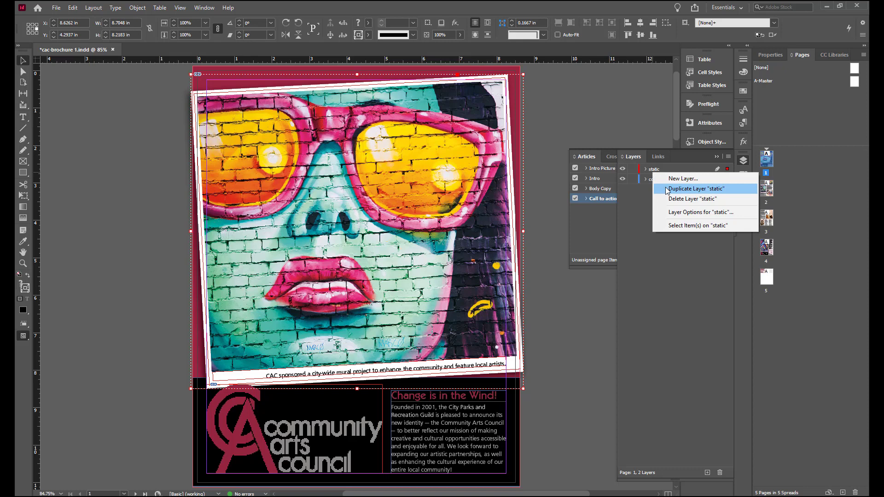
click(666, 189)
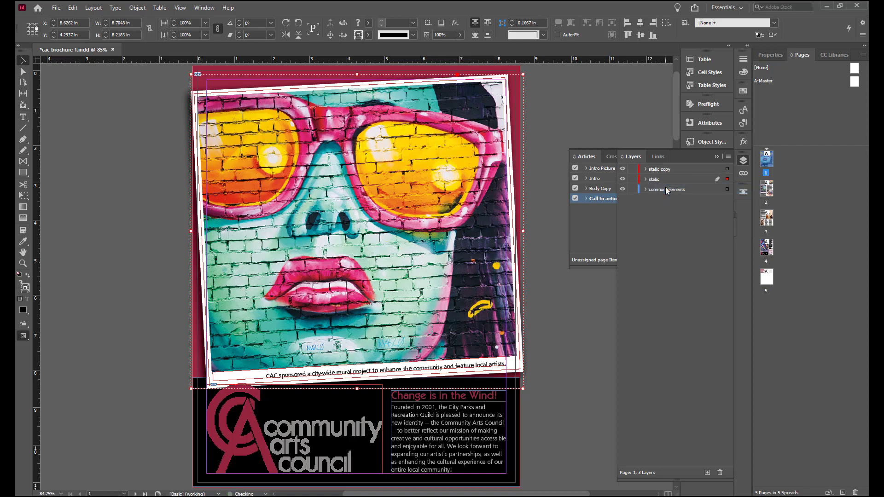
double_click(662, 169)
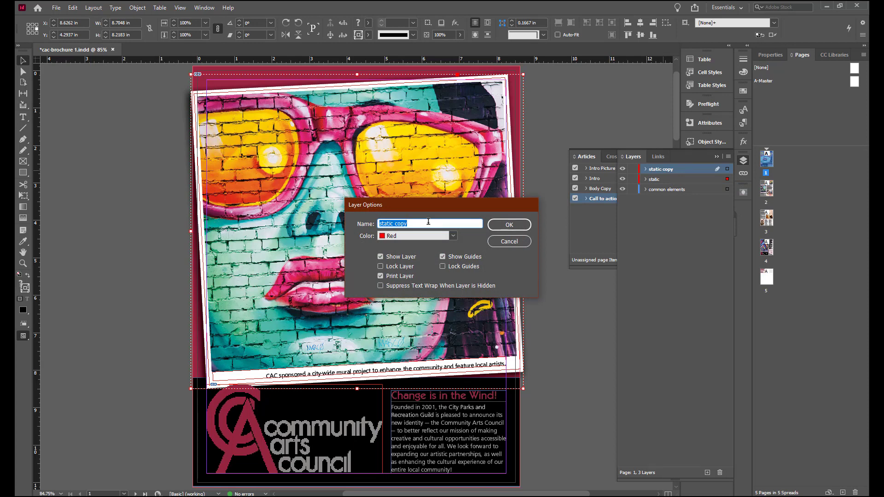
text(animated)
click(454, 235)
click(395, 265)
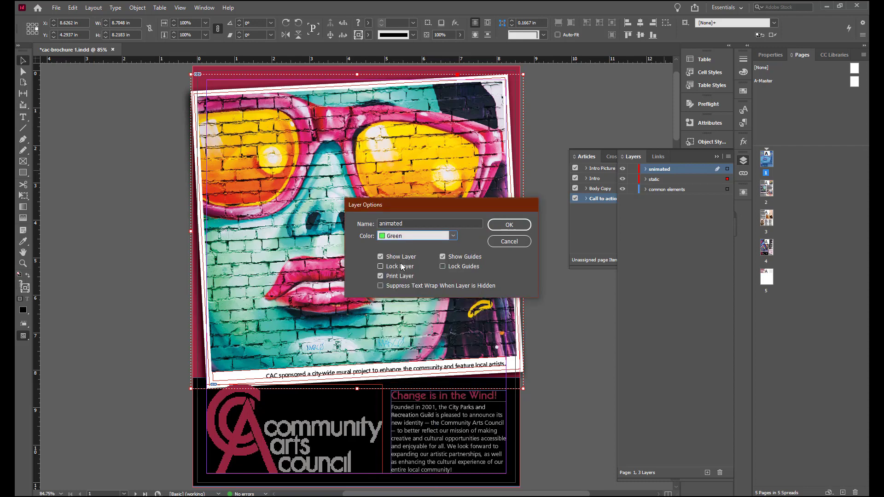
click(506, 224)
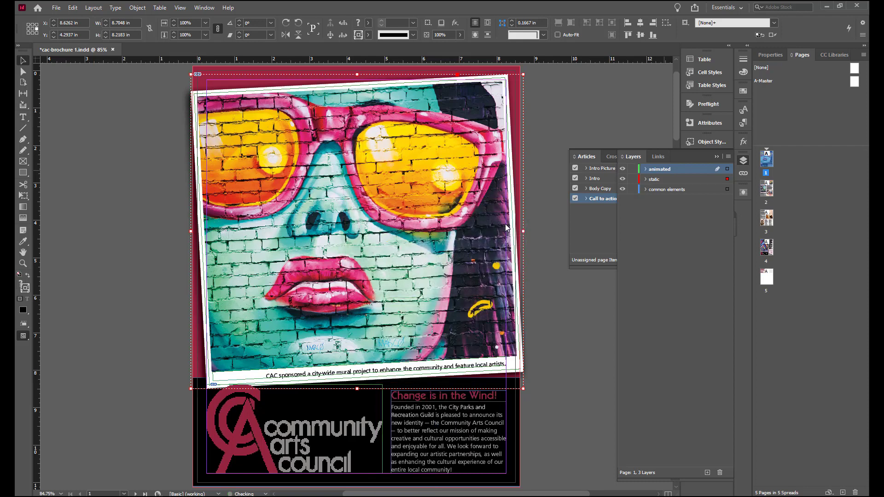
Hide the static layer and save the document
click(620, 179)
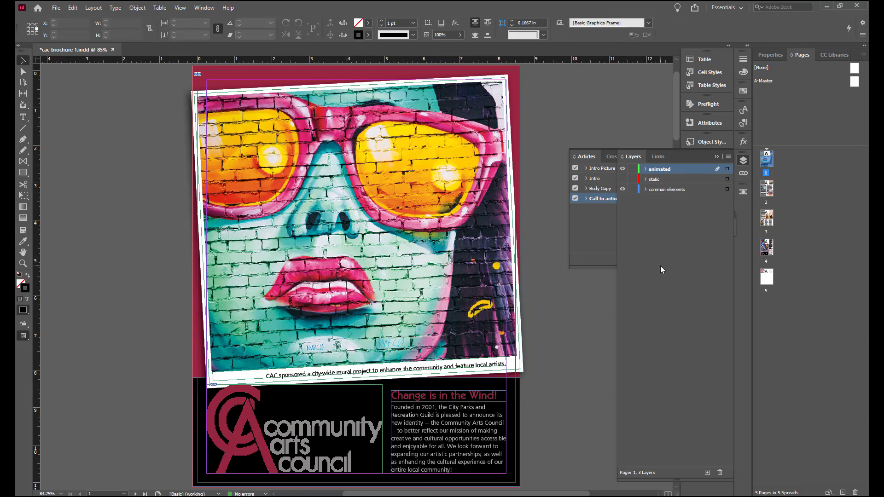
key(ctrl+s)
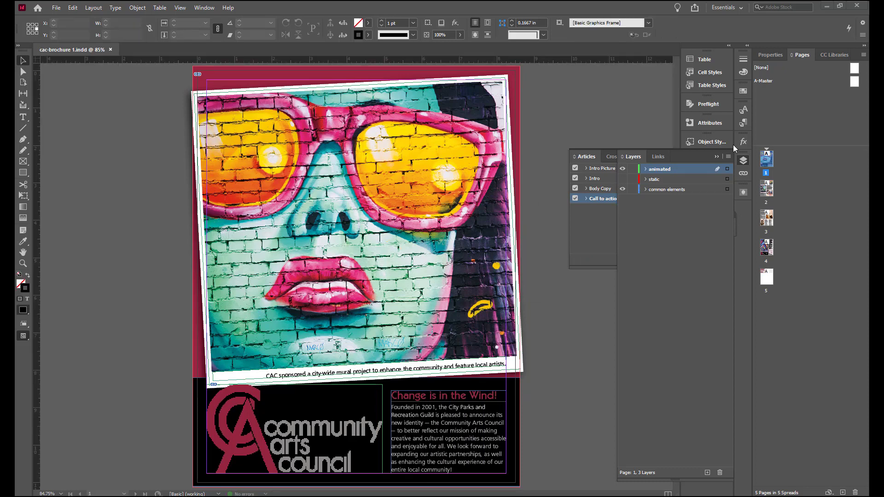
Apply the Fly in from Left animation preset to the mural photo group on the animated layer
click(455, 189)
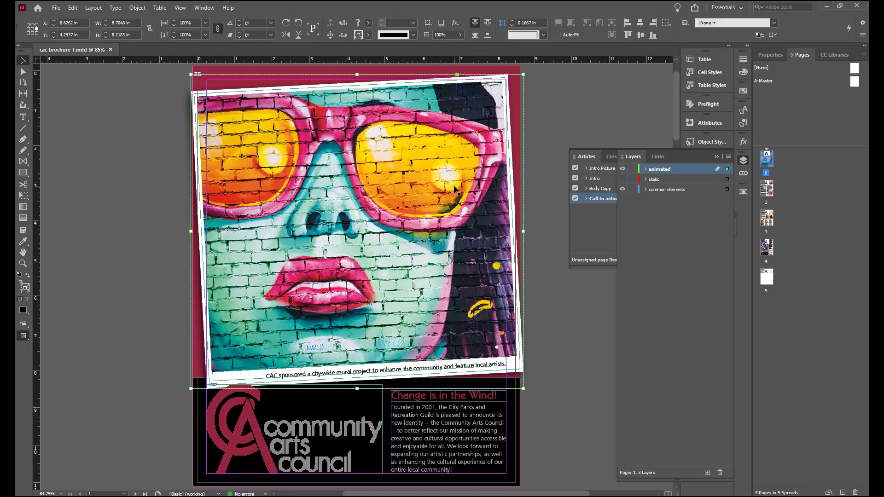
click(205, 8)
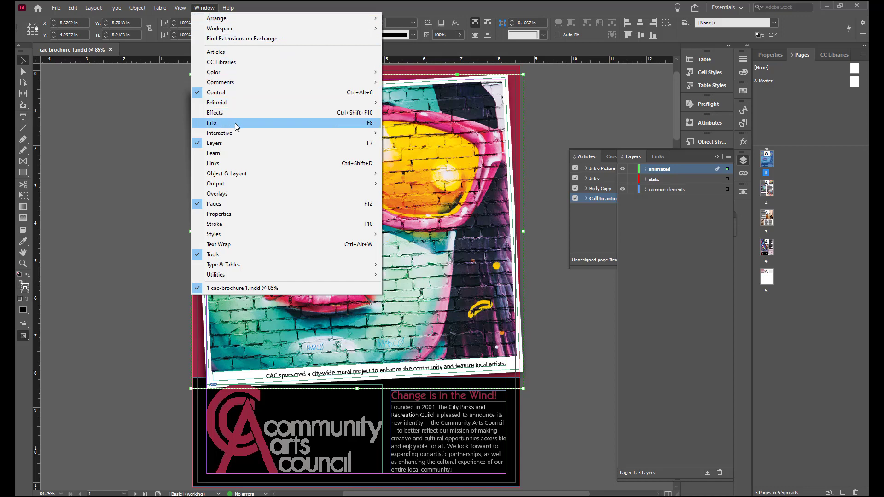
mouse_move(236, 133)
click(403, 134)
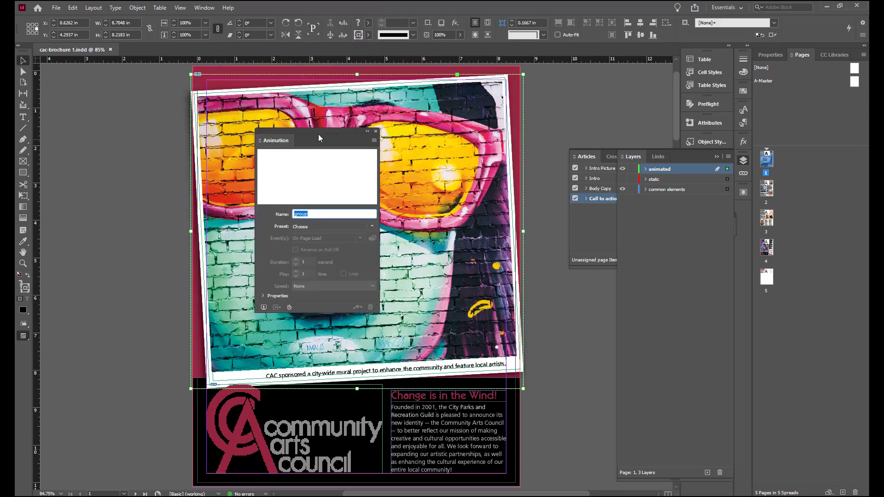
drag(318, 134, 611, 247)
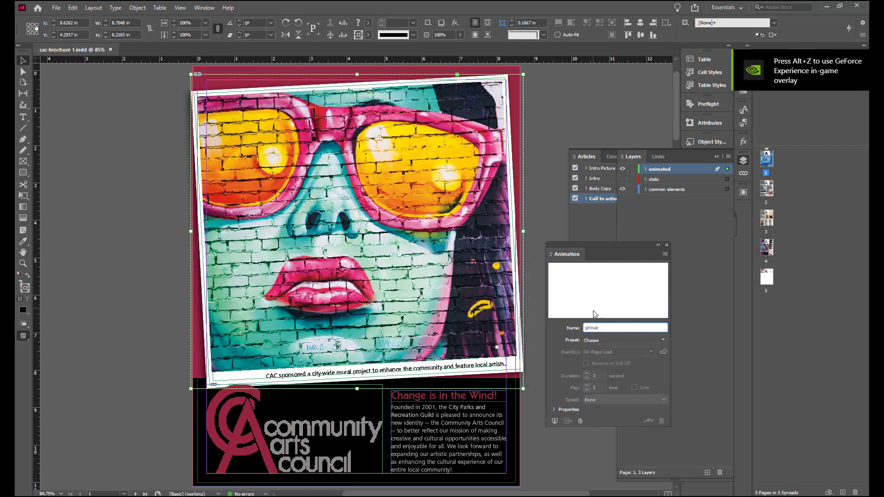
click(663, 340)
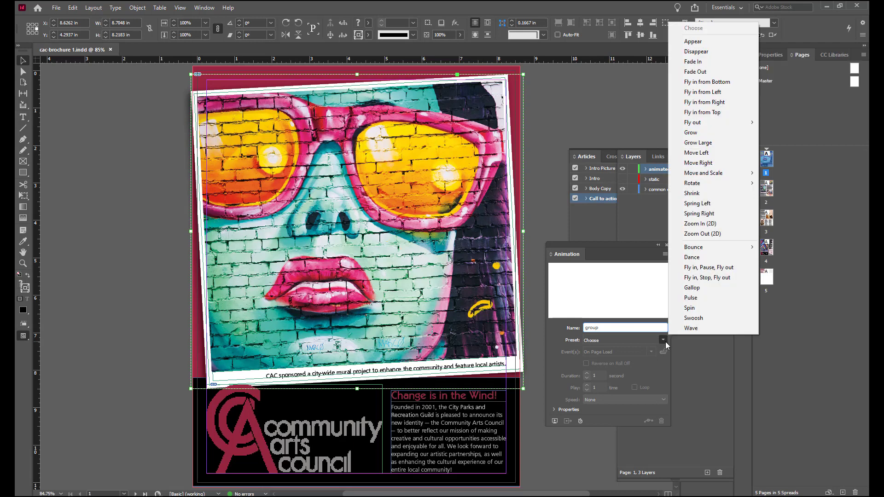
click(728, 92)
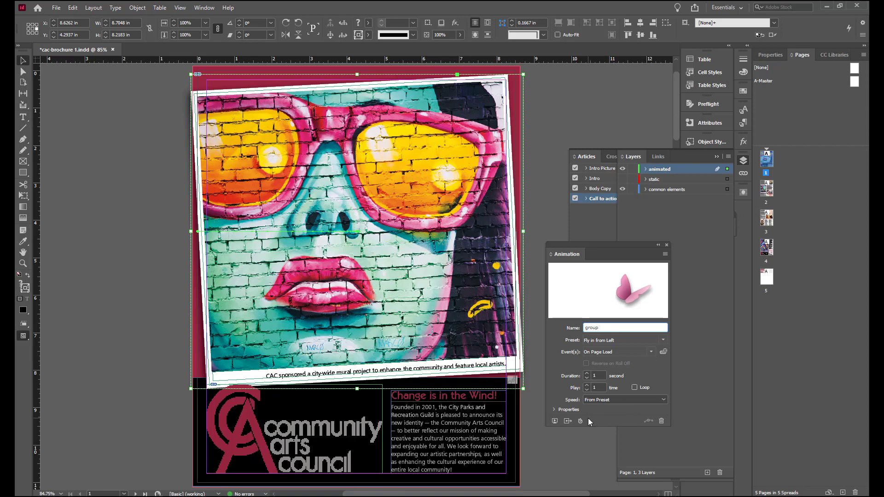
Play the mural group's fly-in animation in an enlarged EPUB Interactivity Preview
click(552, 423)
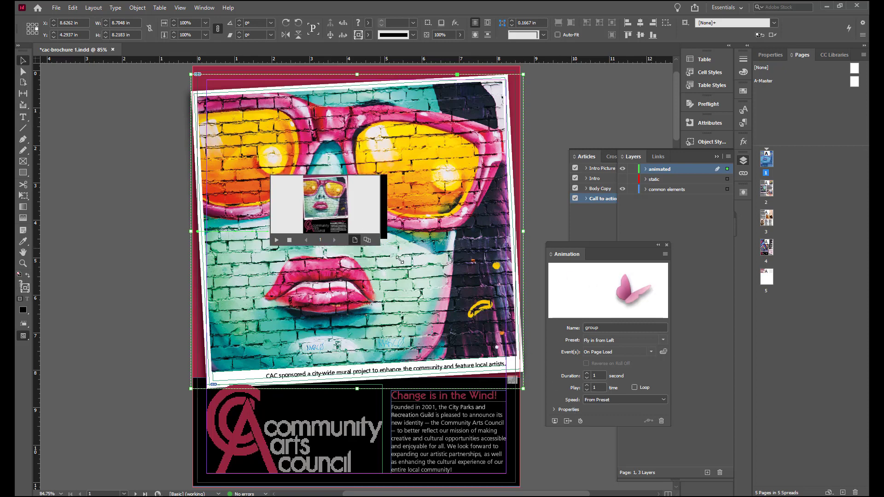
drag(380, 249, 503, 369)
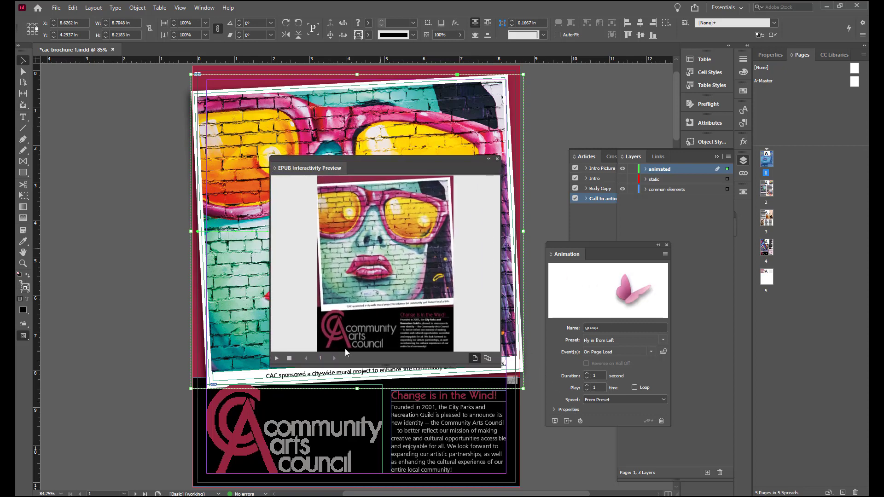
click(277, 358)
Set the mural animation's duration to 1.5 seconds and its speed to None, and replay the preview
double_click(593, 376)
text(2)
key(Return)
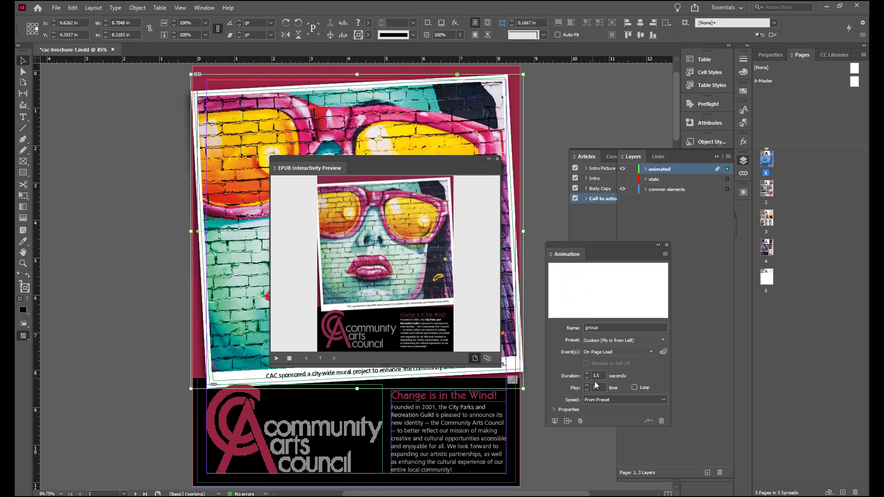
click(661, 400)
click(631, 418)
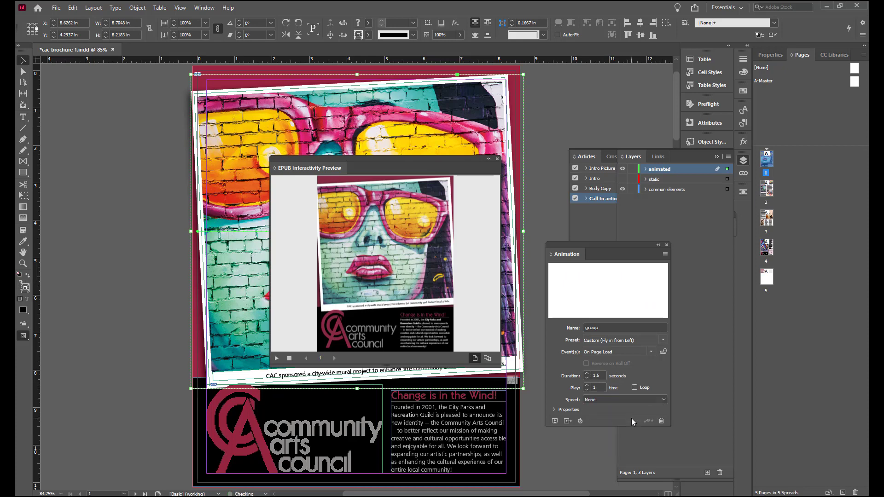
click(277, 360)
Display the object states clear of the artwork and convert the mural picture into a multi-state object
click(203, 8)
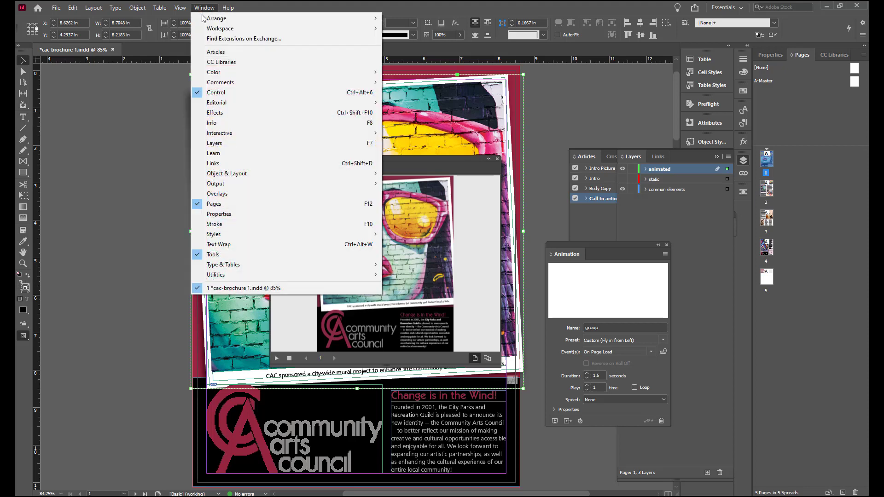
mouse_move(233, 133)
click(422, 204)
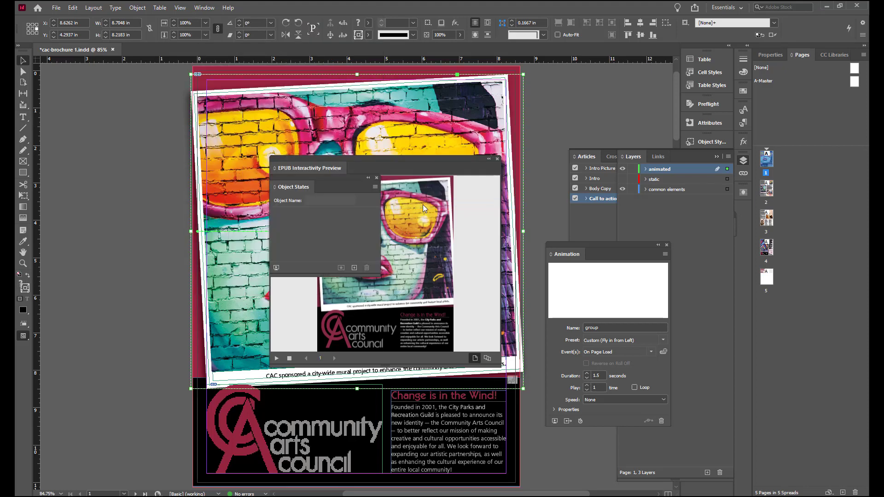
drag(377, 167, 675, 240)
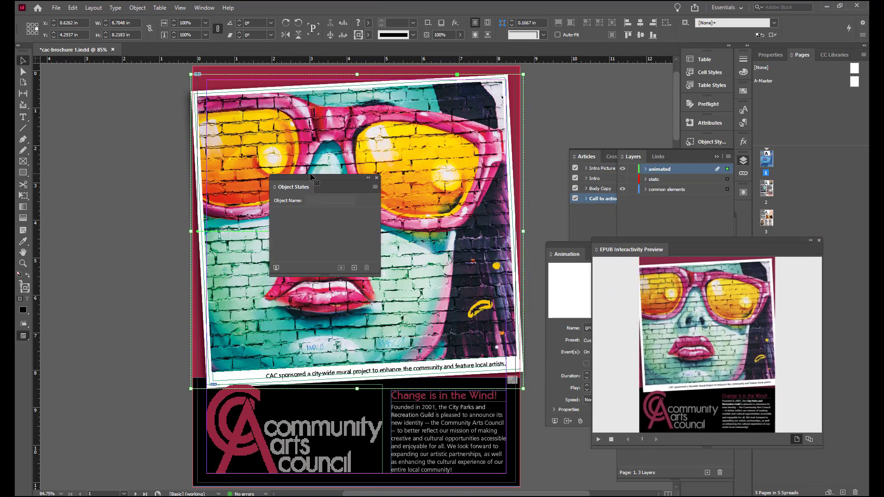
drag(310, 179, 611, 90)
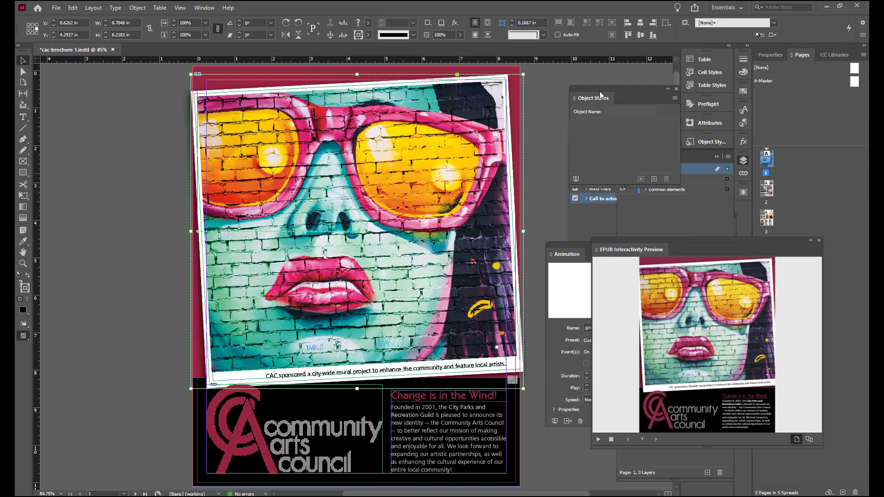
double_click(362, 161)
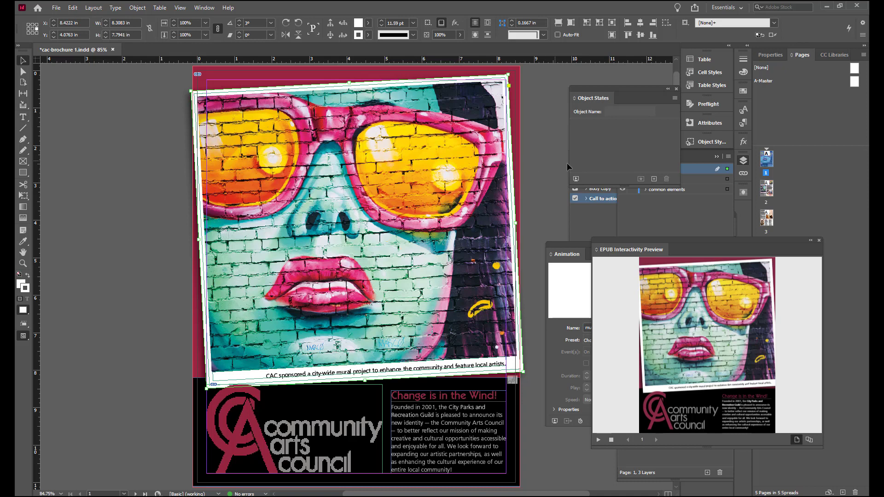
click(654, 179)
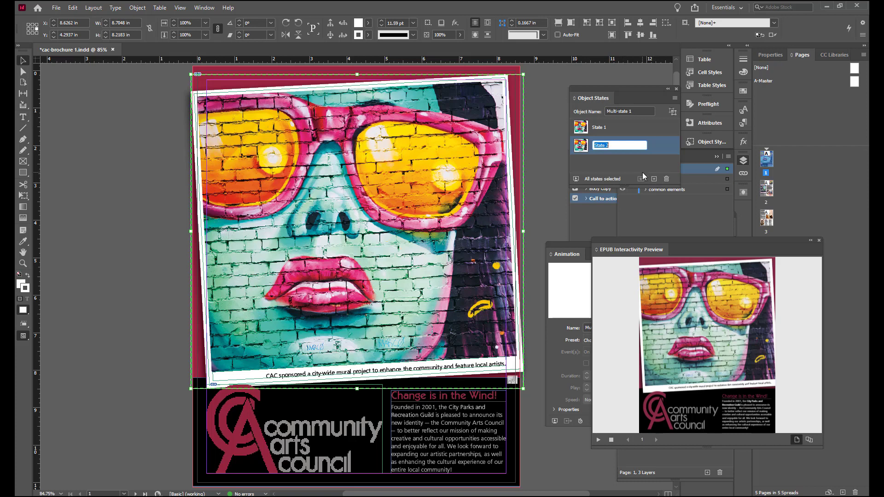
Rename the new multi-state object as images
click(624, 112)
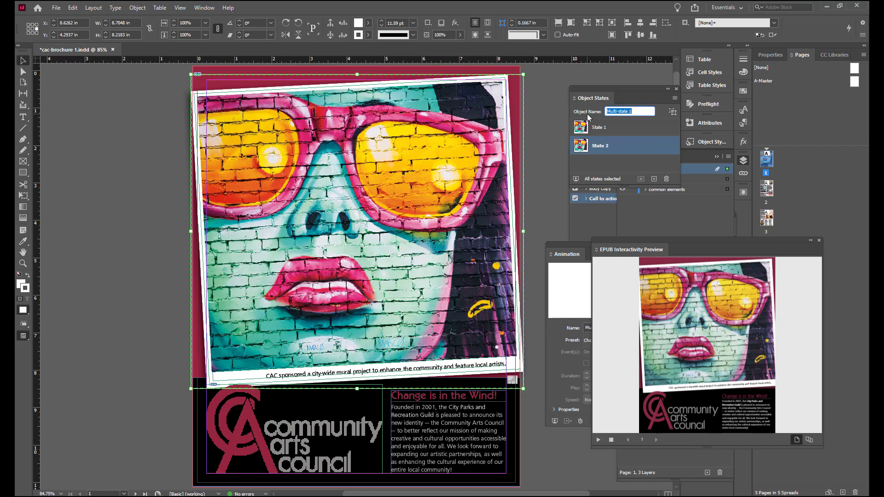
text(images)
click(617, 145)
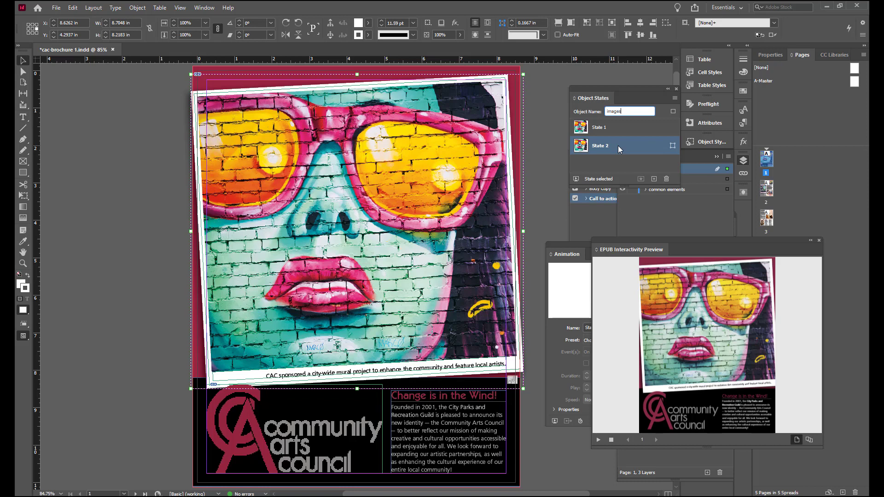
Replace the picture in State 2 with mural2.jpg from the Slides folder, with Replace Selected Item enabled
key(ctrl+d)
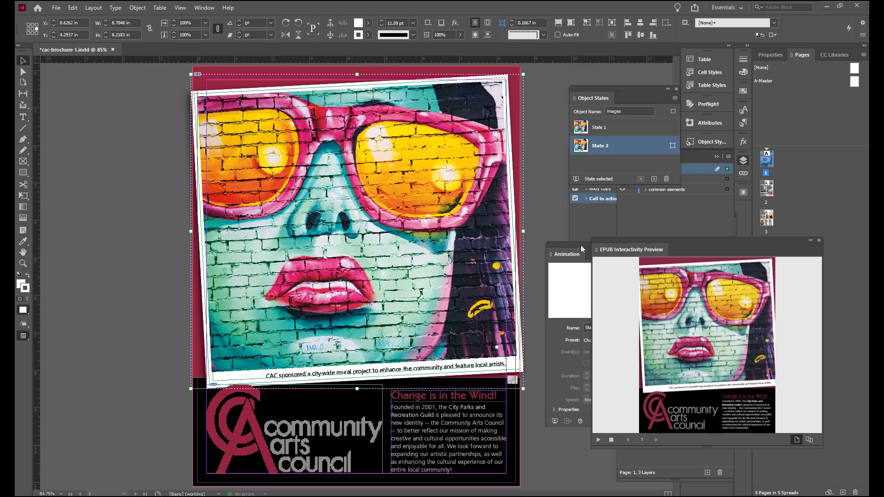
click(361, 228)
click(56, 8)
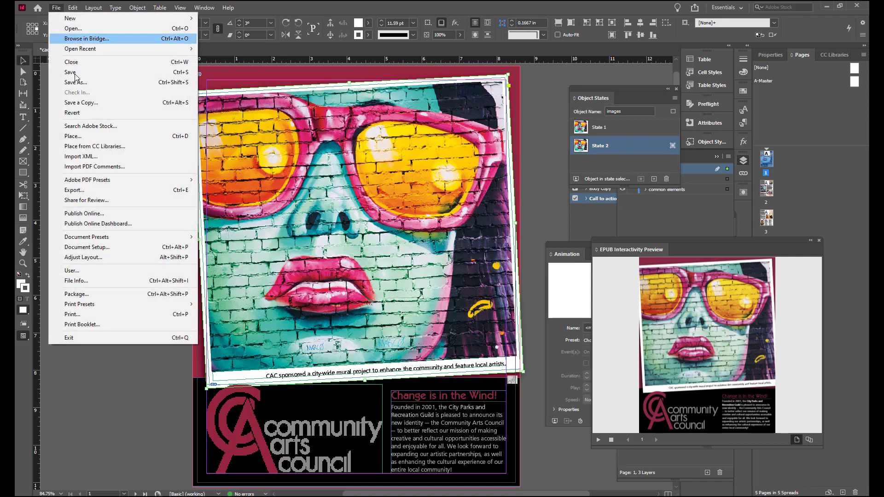
click(85, 137)
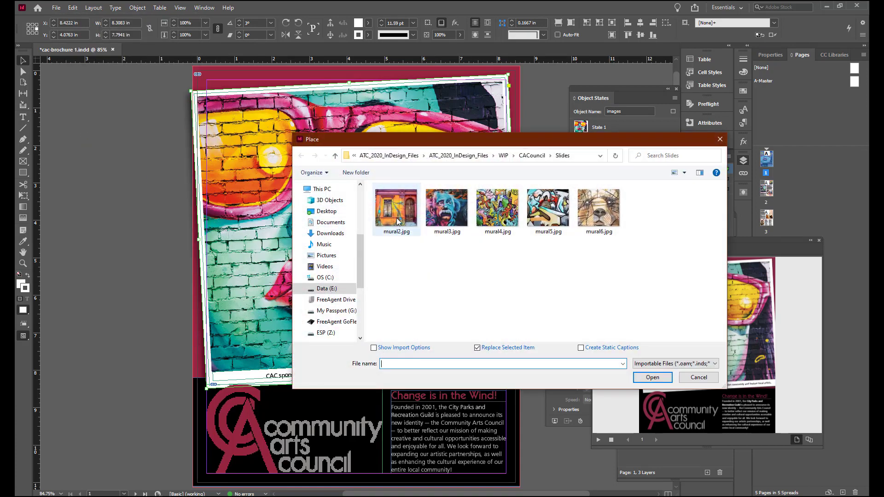
click(397, 221)
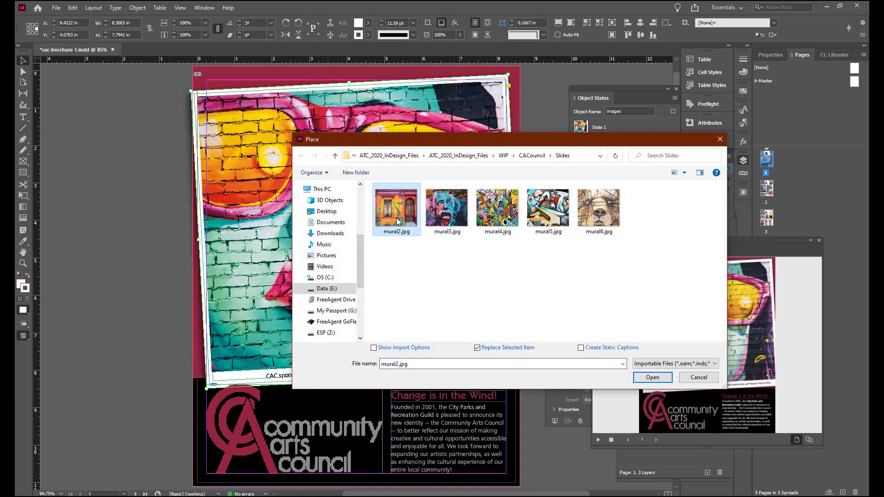
click(477, 349)
click(477, 348)
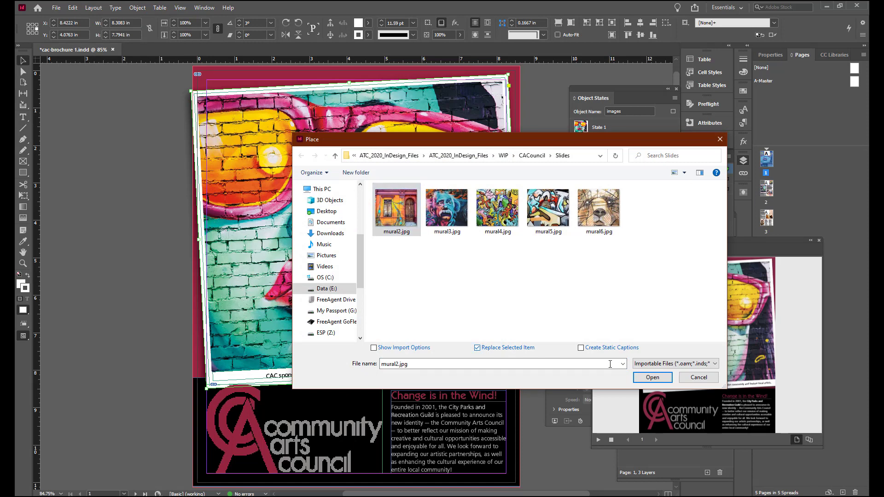
click(651, 378)
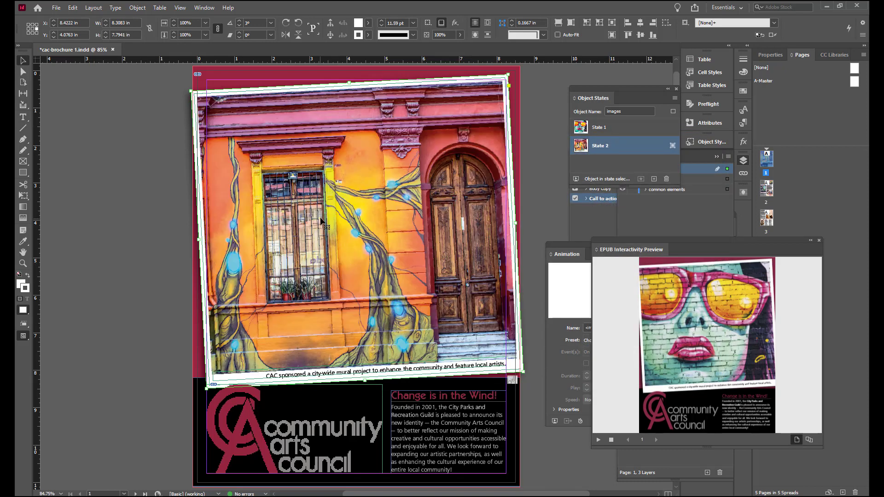
Add another state to the images object as a copy of State 2 and replace its picture with mural3.jpg
click(343, 241)
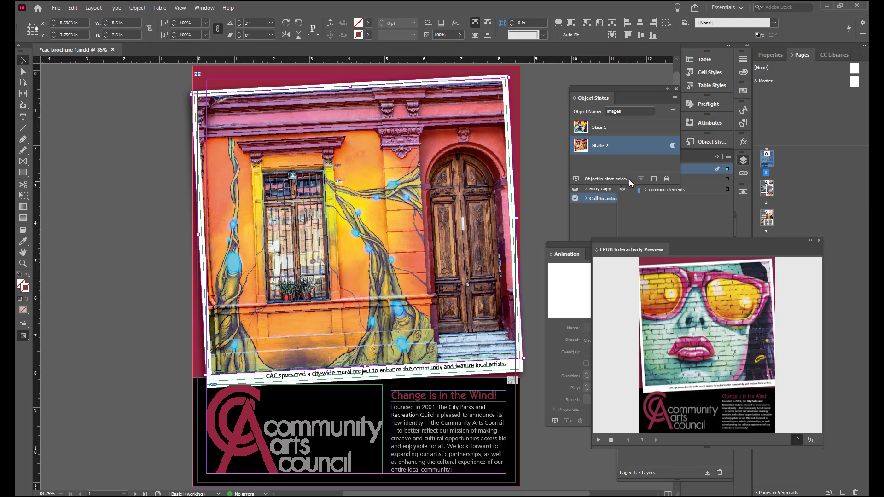
click(654, 178)
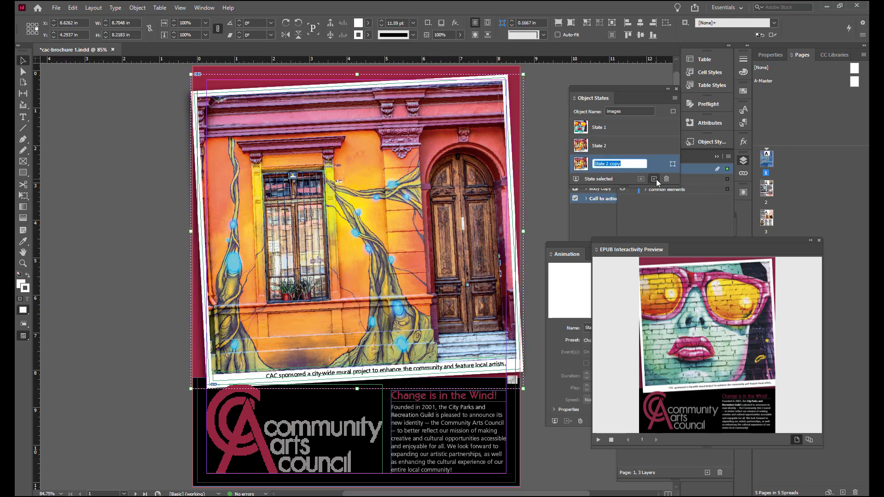
key(Return)
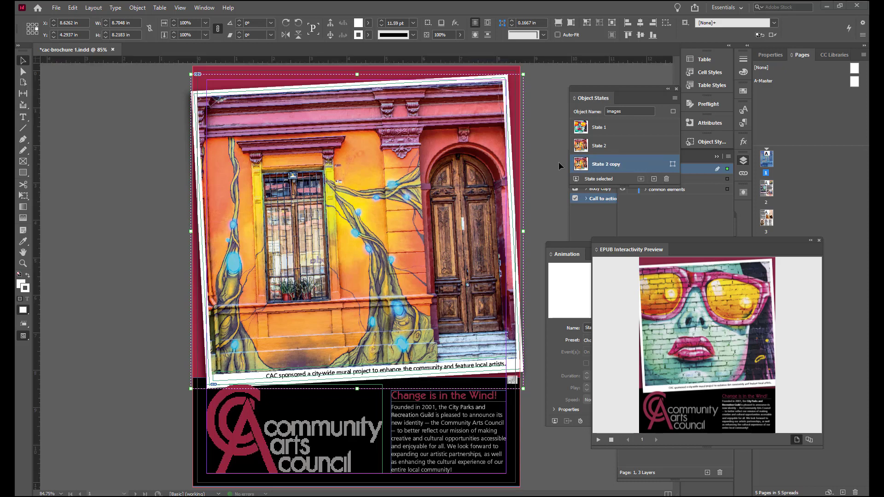
double_click(419, 242)
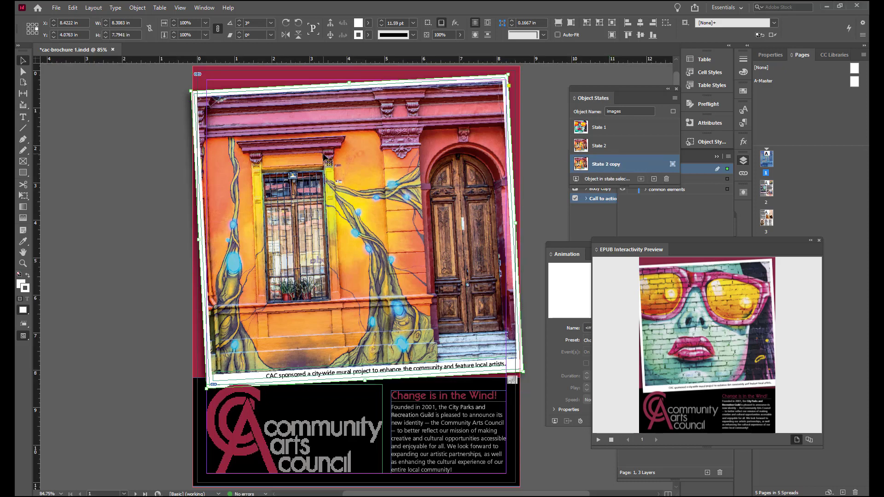
click(58, 8)
click(88, 134)
click(444, 223)
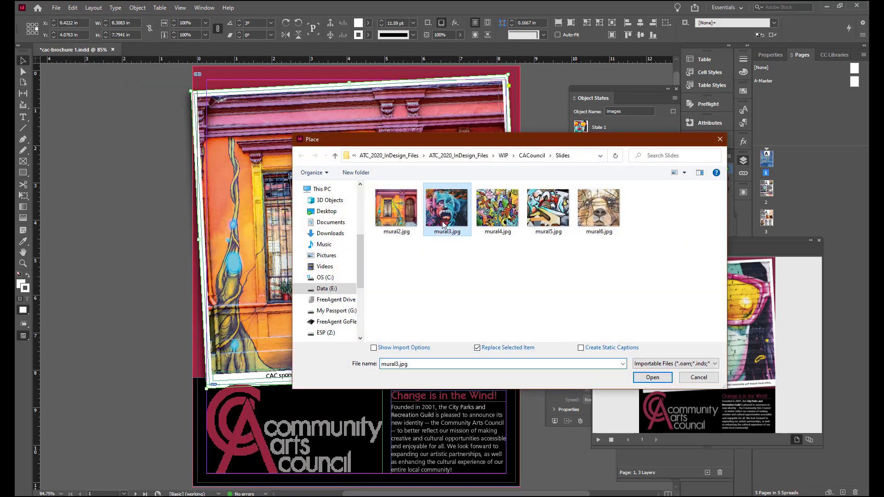
click(646, 379)
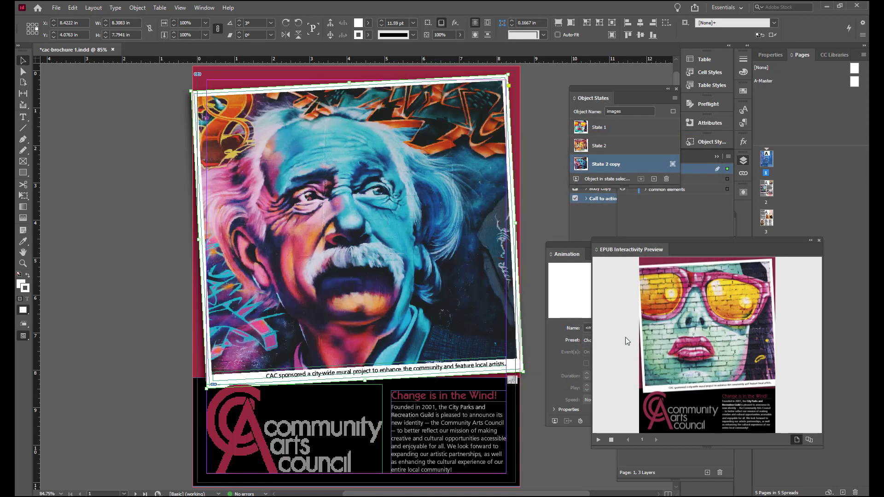
Rename the copied state holding the mural3.jpg picture as State 3
click(612, 166)
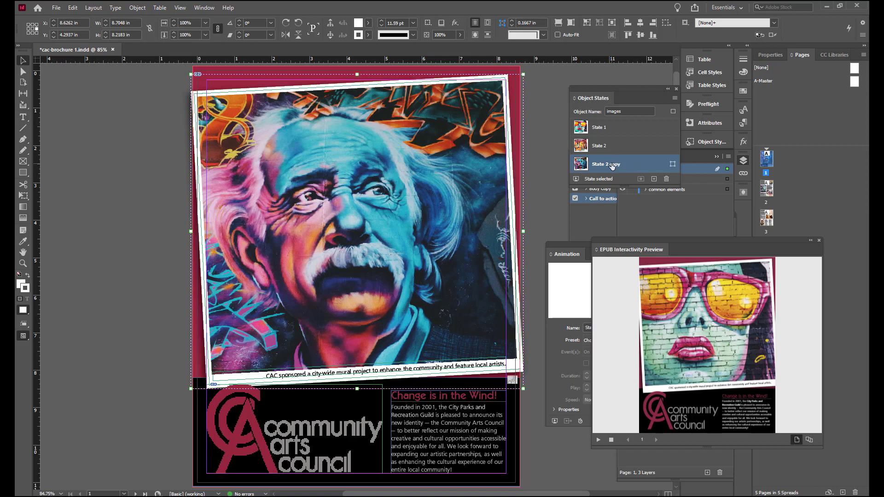
double_click(612, 164)
text(State 3)
key(Return)
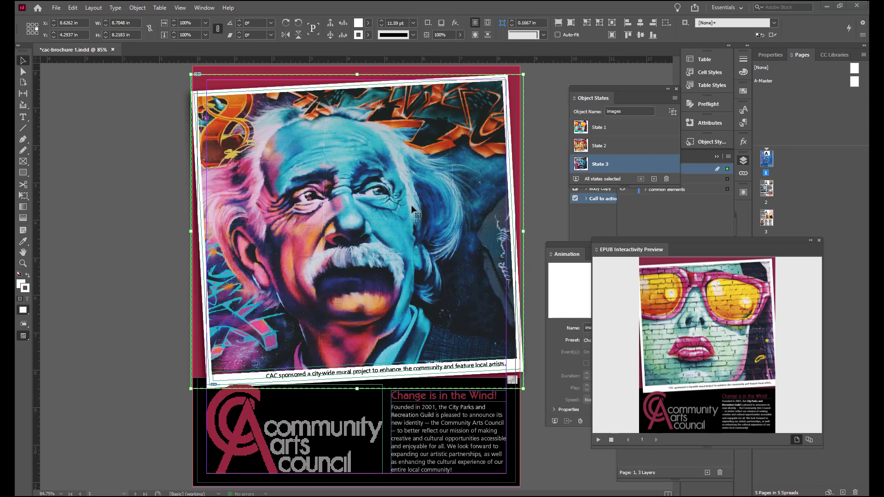
Duplicate State 3 of the images object and name the copy State 4
click(651, 165)
click(654, 179)
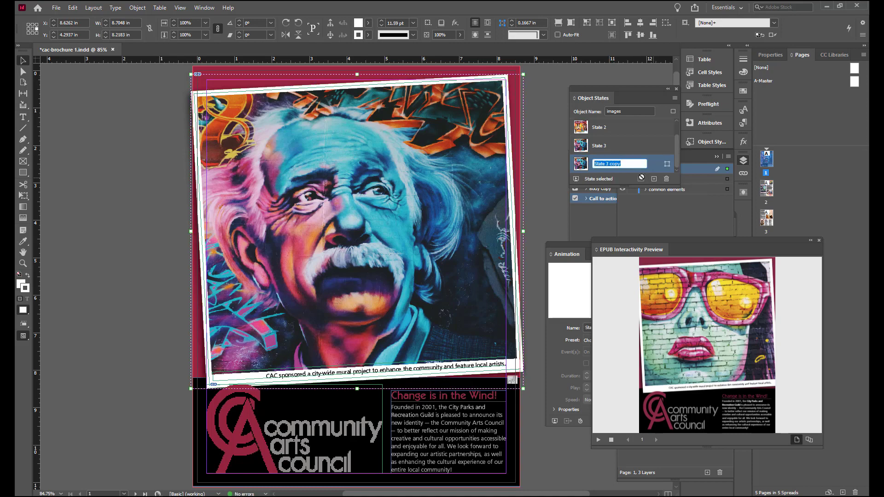
double_click(613, 162)
drag(614, 162, 606, 163)
text(4)
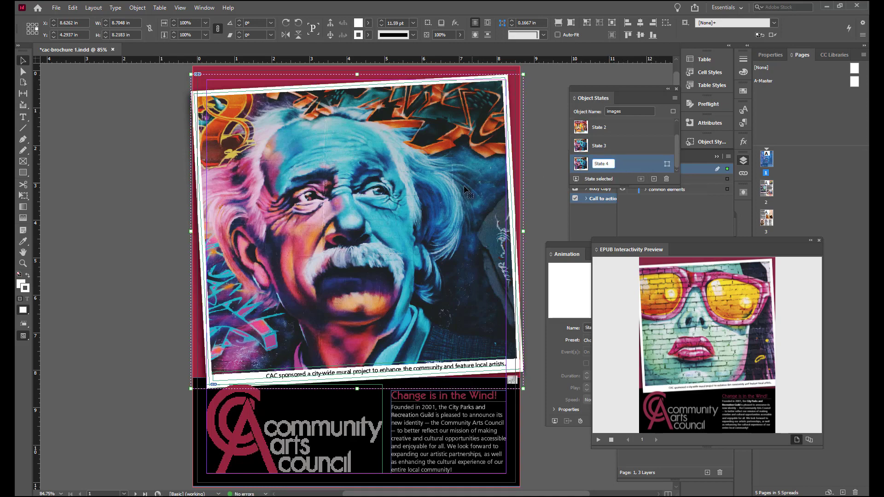
key(Return)
Replace the picture in State 4 with mural4.jpg
click(423, 197)
click(56, 8)
click(82, 137)
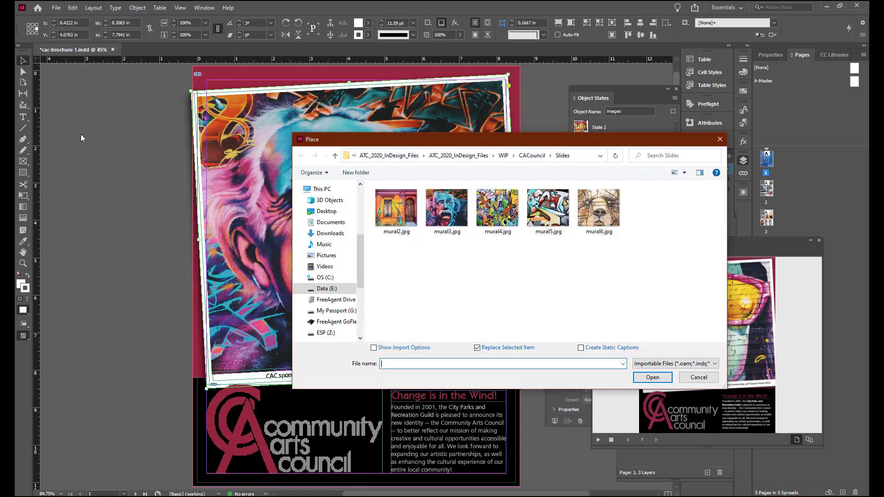
click(497, 214)
click(652, 377)
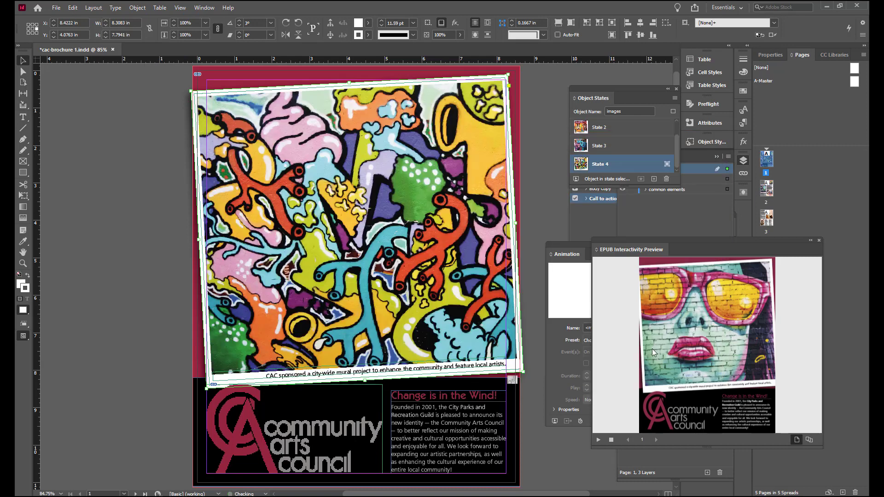
Add a state named State 5 to the images object and replace its picture with mural5.jpg
click(654, 179)
drag(621, 164, 606, 164)
text(5)
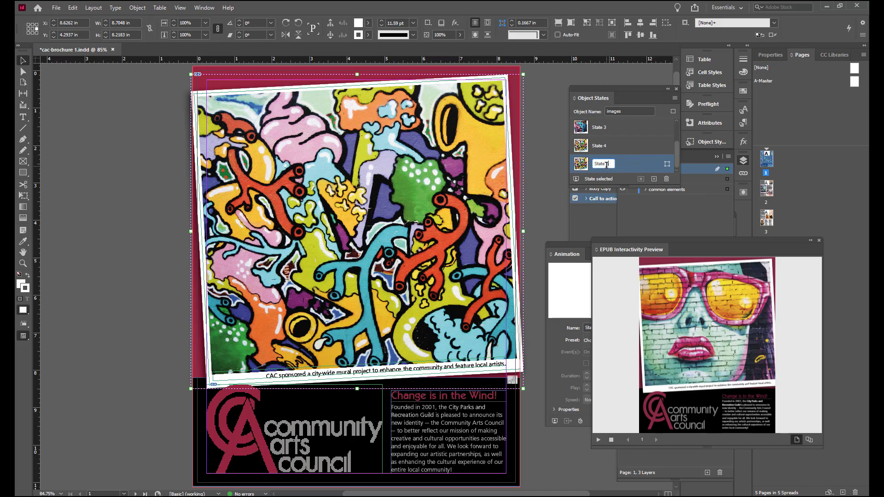
key(Return)
click(56, 8)
click(73, 136)
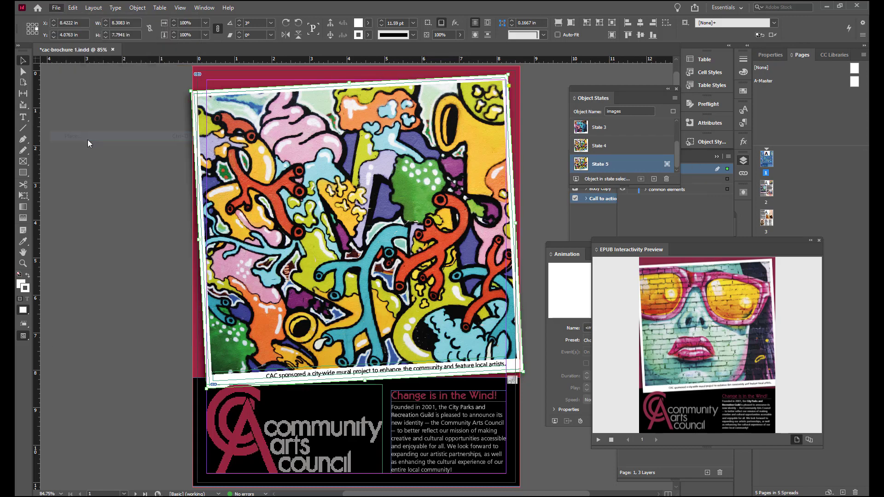
click(652, 377)
Add a state named State 6 to the images object and replace its picture with mural6.jpg
click(654, 179)
text(State 6)
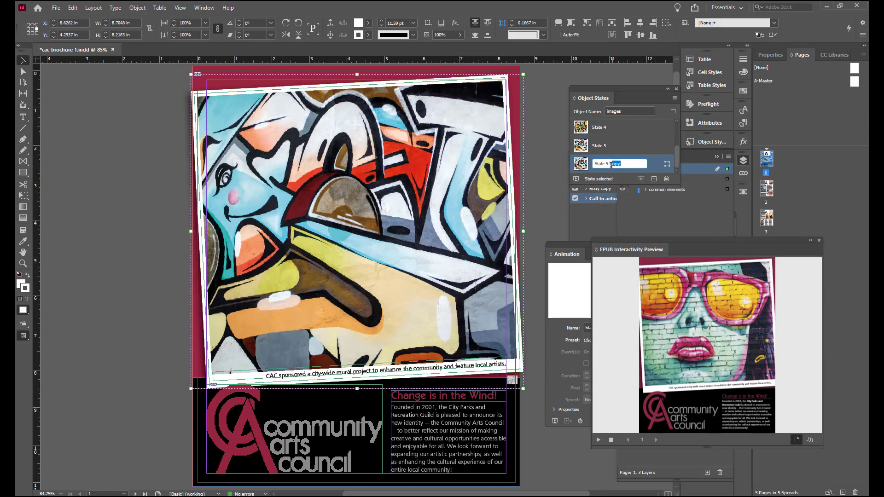
key(Return)
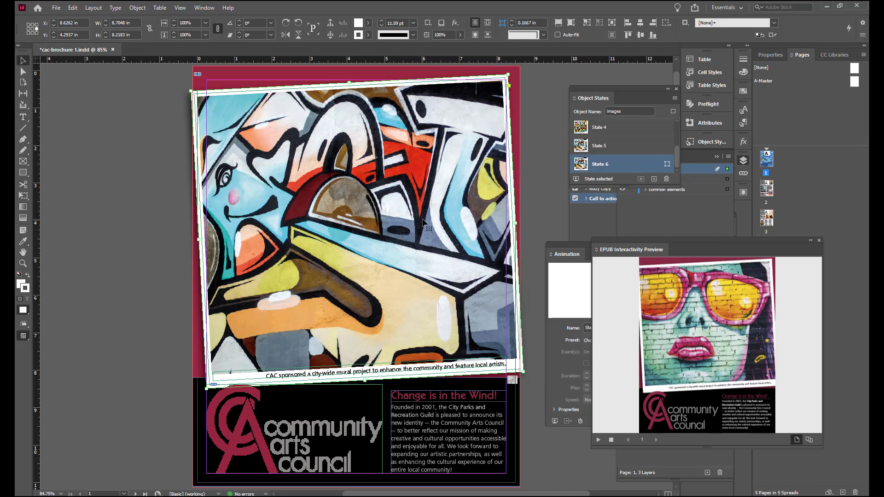
click(56, 8)
click(73, 136)
click(598, 208)
click(652, 376)
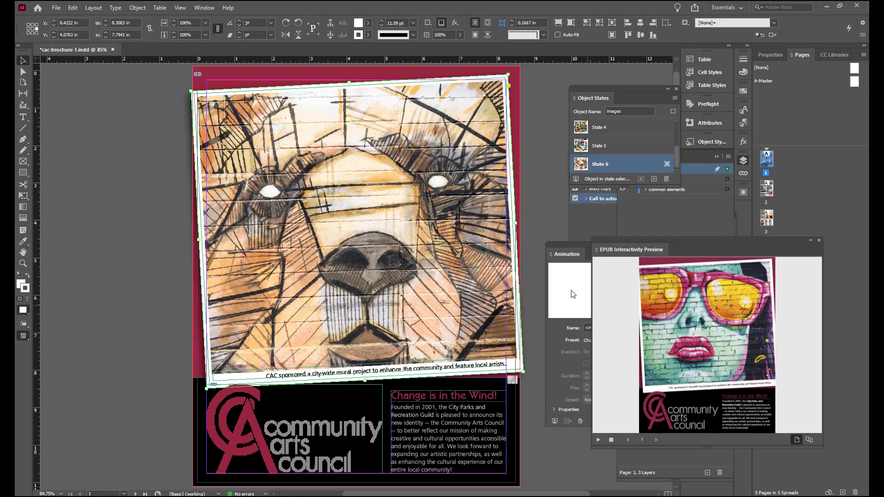
Convert the caption text frame below the mural picture into a multi-state object
key(z)
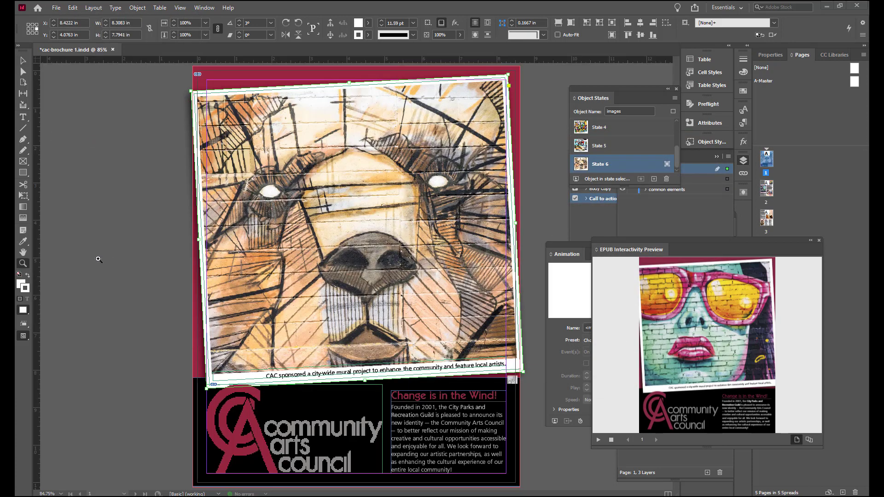
click(25, 264)
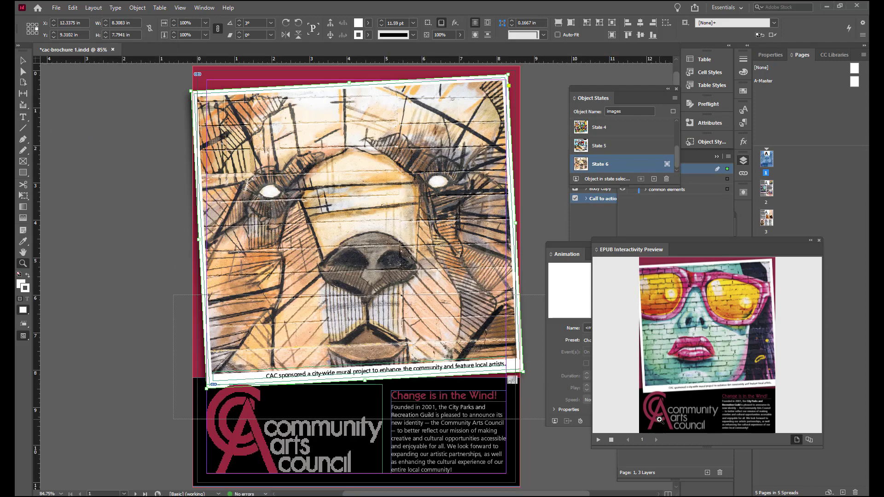
click(430, 370)
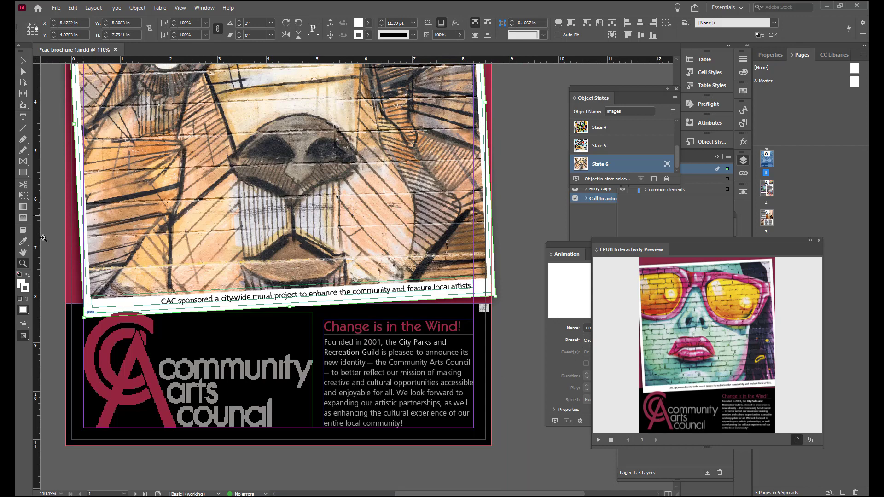
click(23, 60)
click(428, 290)
double_click(428, 290)
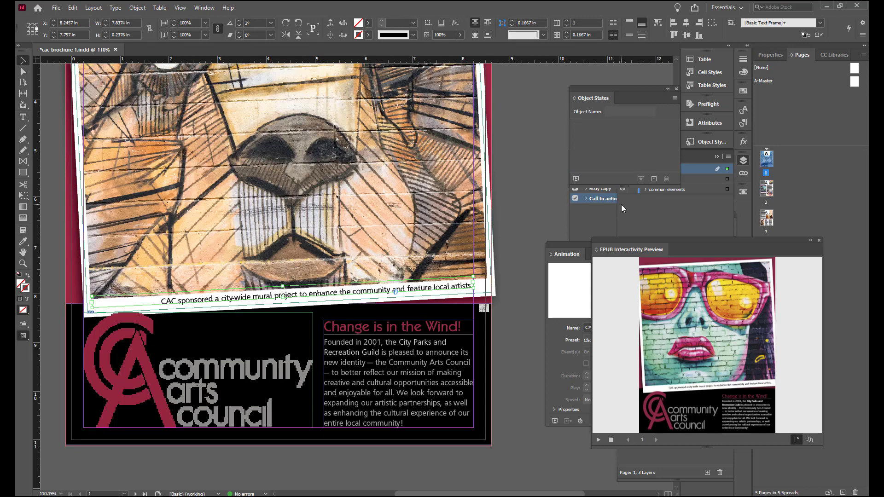
click(653, 179)
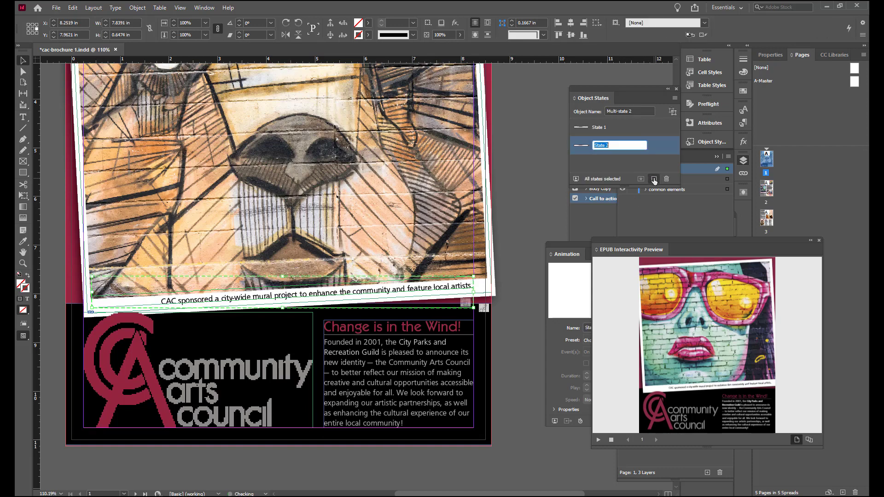
Name the caption's multi-state object captions
click(637, 109)
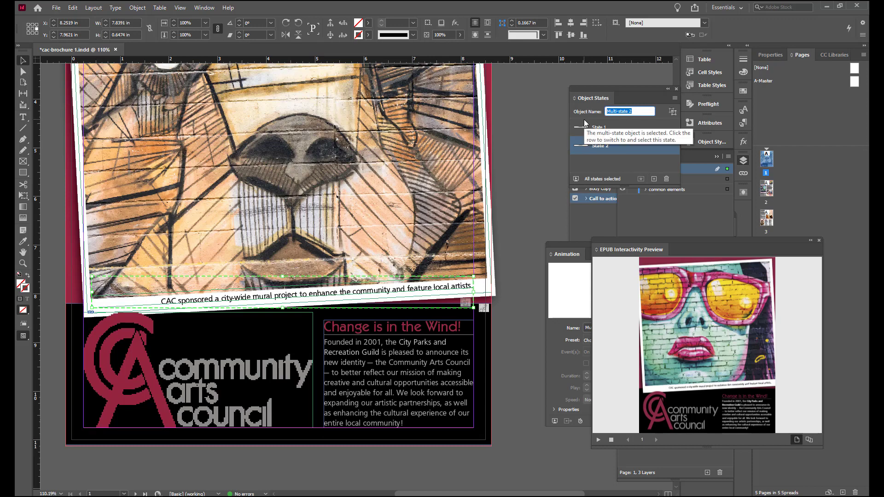
text(captions)
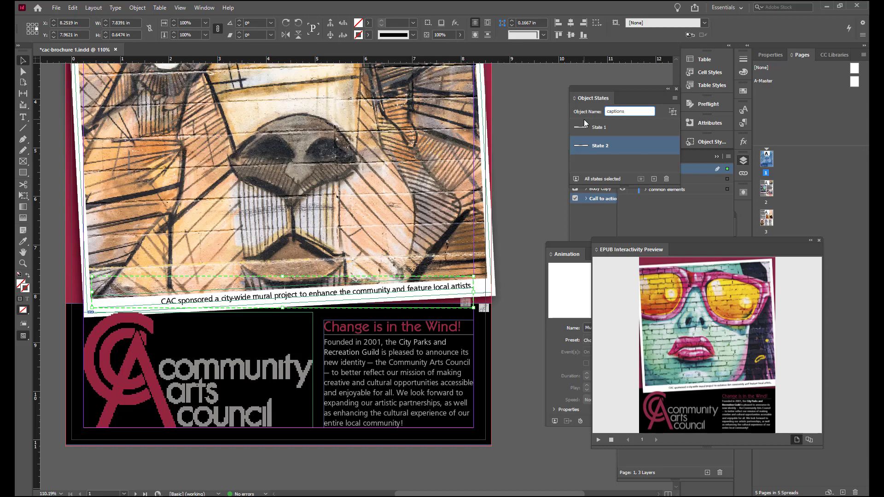
key(Return)
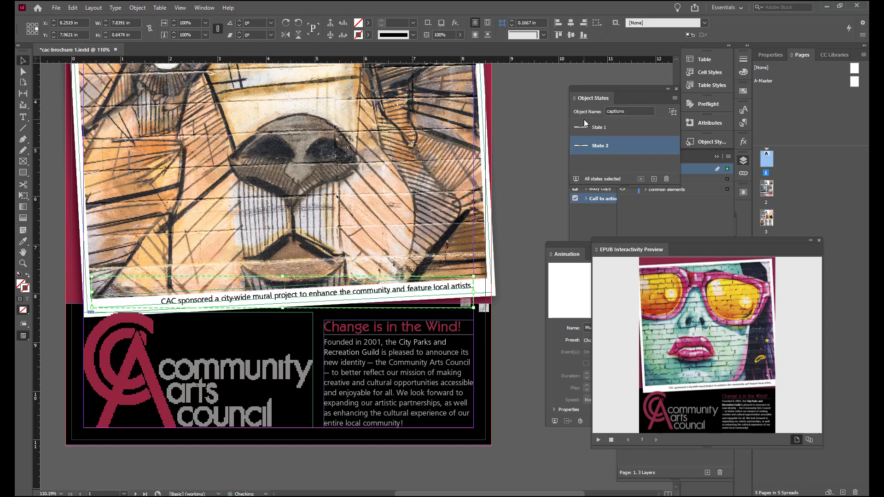
Place captions.rtf from the CACouncil folder as a text frame on the pasteboard beside the first page and uncover its text
click(508, 201)
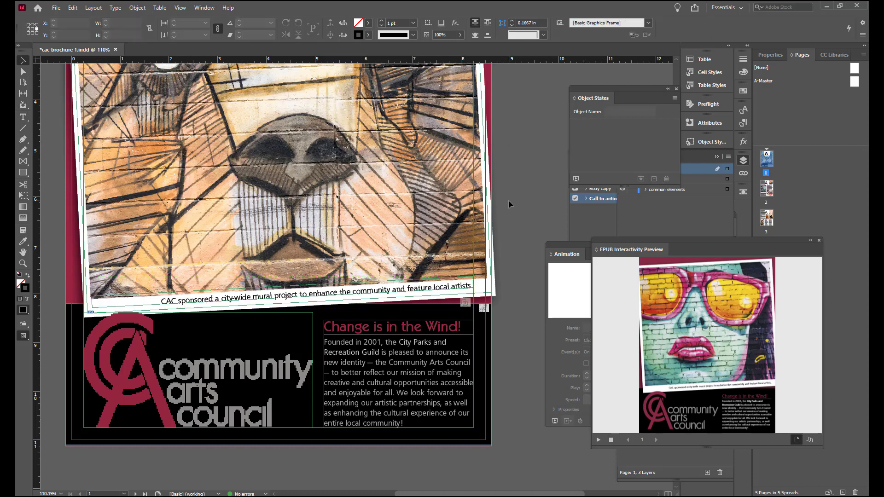
click(56, 8)
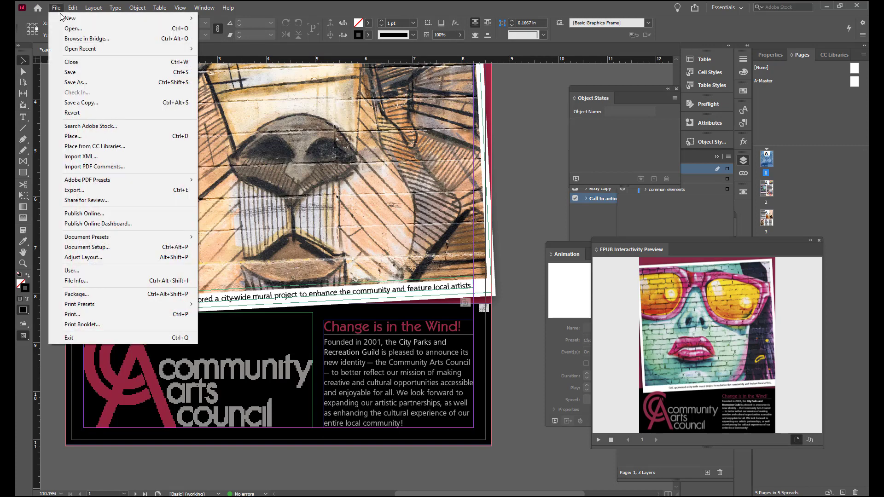
click(90, 134)
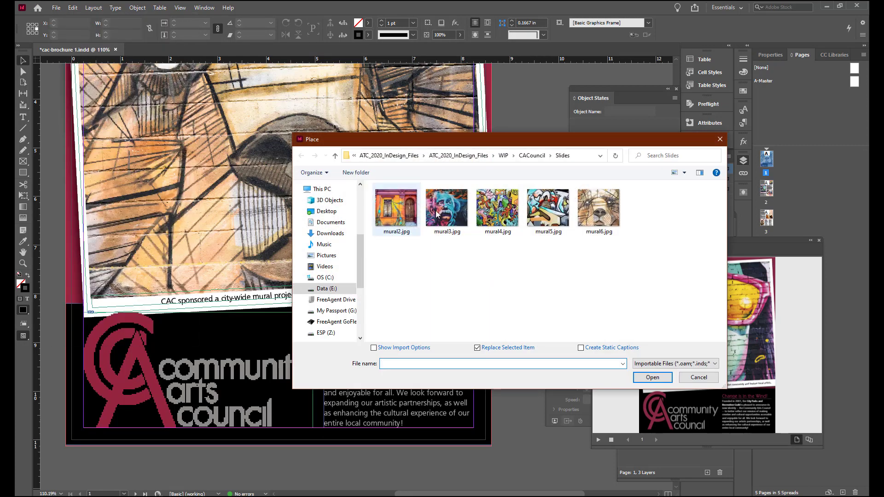
click(534, 157)
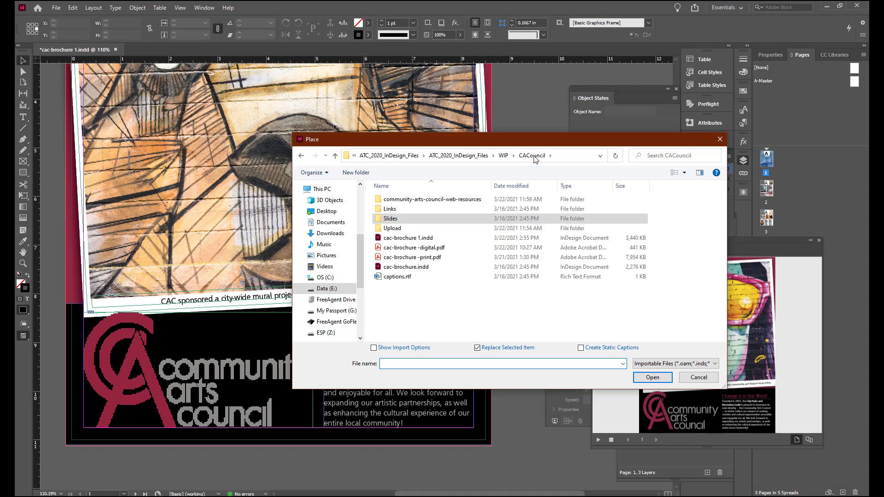
click(398, 277)
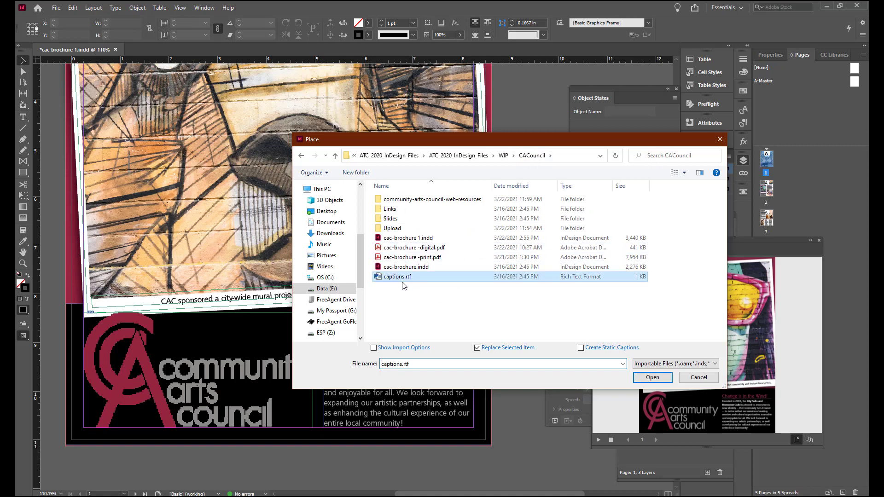
click(648, 378)
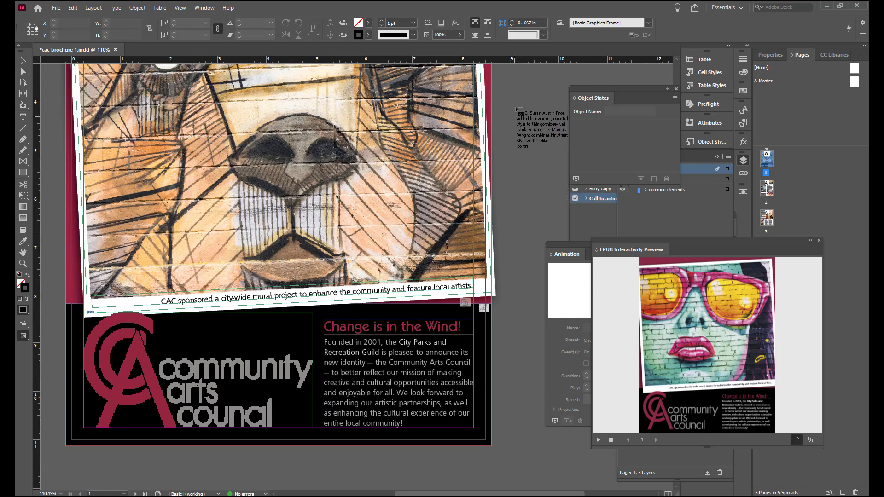
click(512, 90)
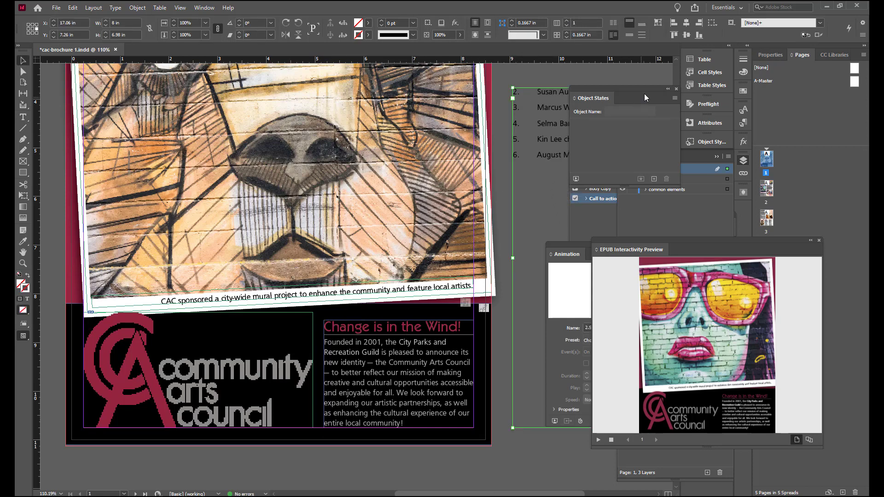
drag(658, 87, 786, 128)
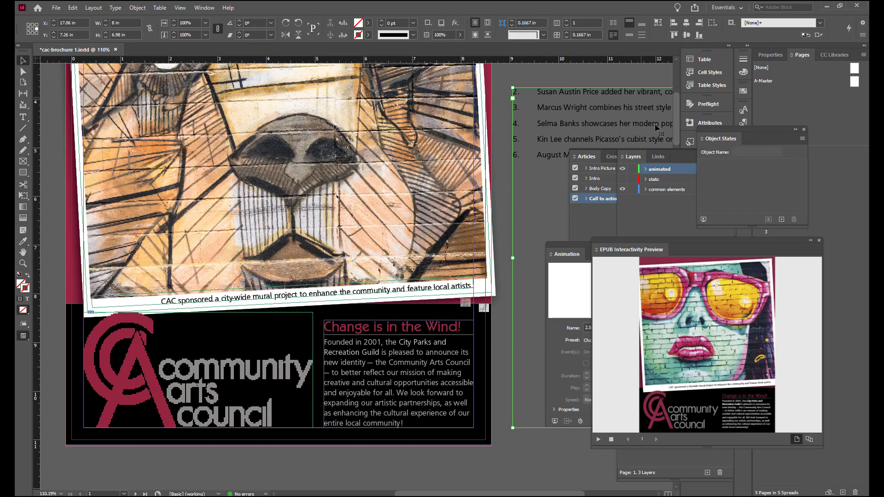
Apply the Caption paragraph style to all text in the placed captions frame
triple_click(552, 92)
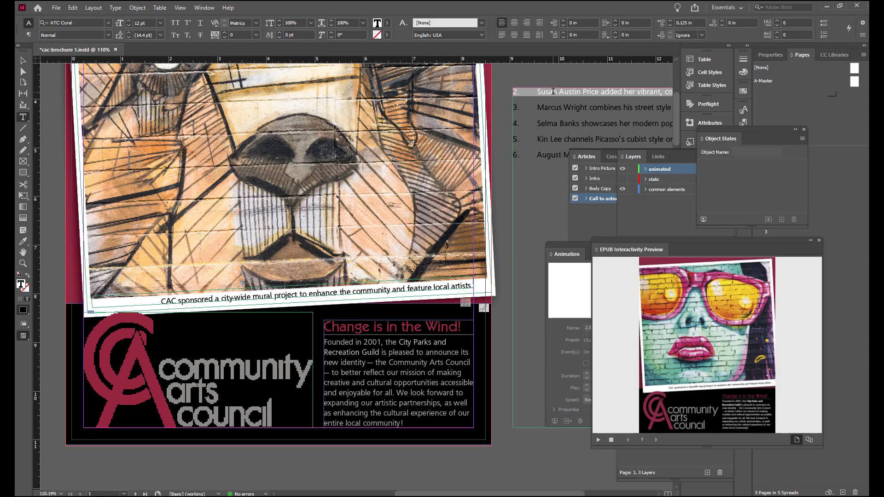
click(534, 91)
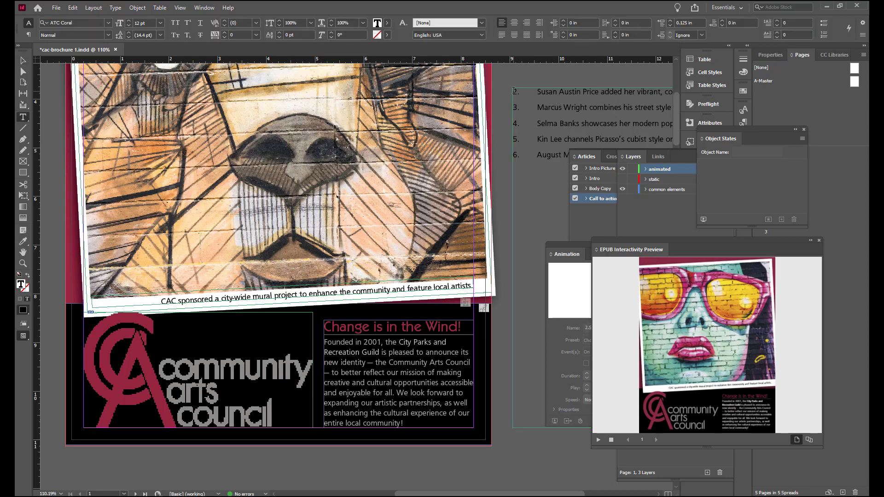
key(ctrl+a)
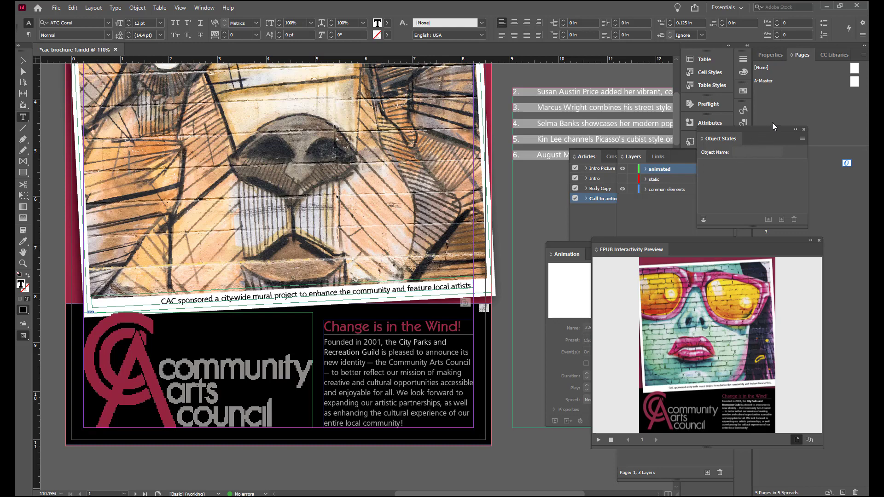
drag(773, 127, 755, 216)
click(744, 122)
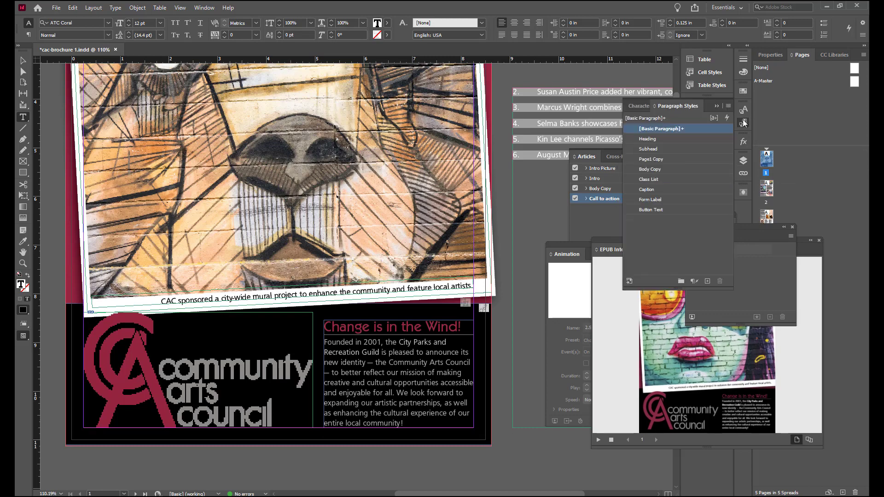
click(652, 188)
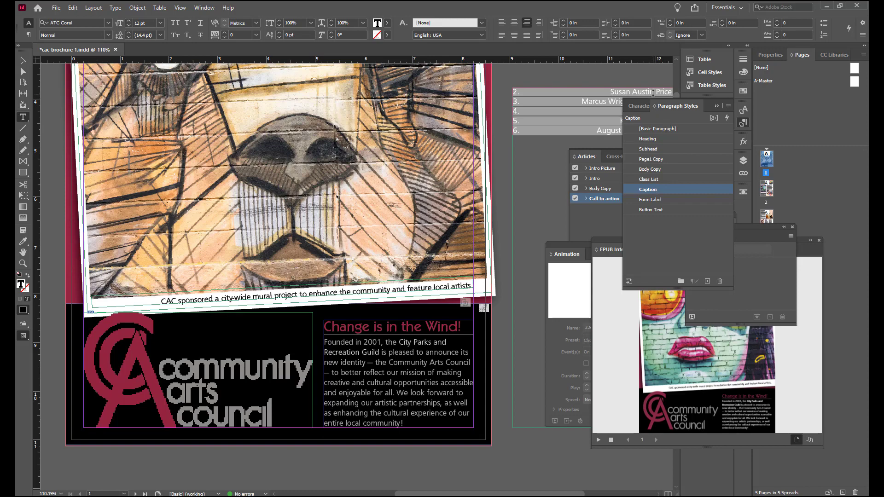
Cut the gothic-revival bank entrance caption from the placed list and paste it over the State 2 caption text
click(612, 91)
drag(648, 91, 678, 94)
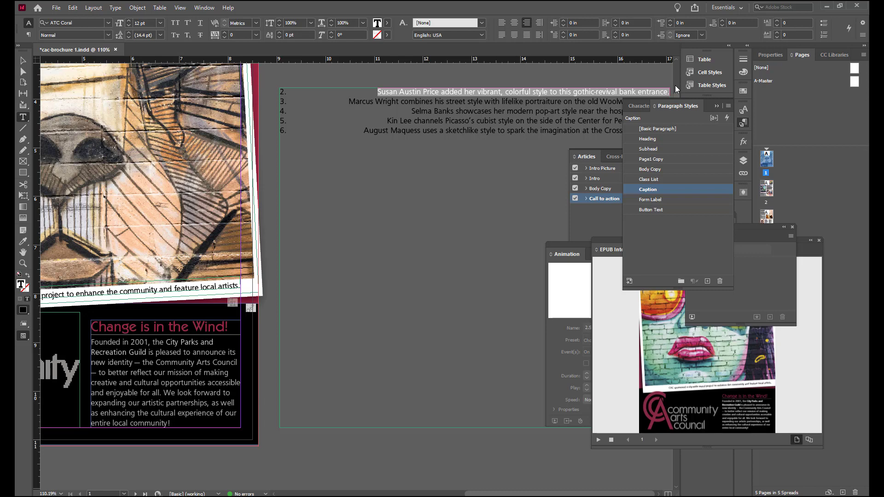
key(BackSpace)
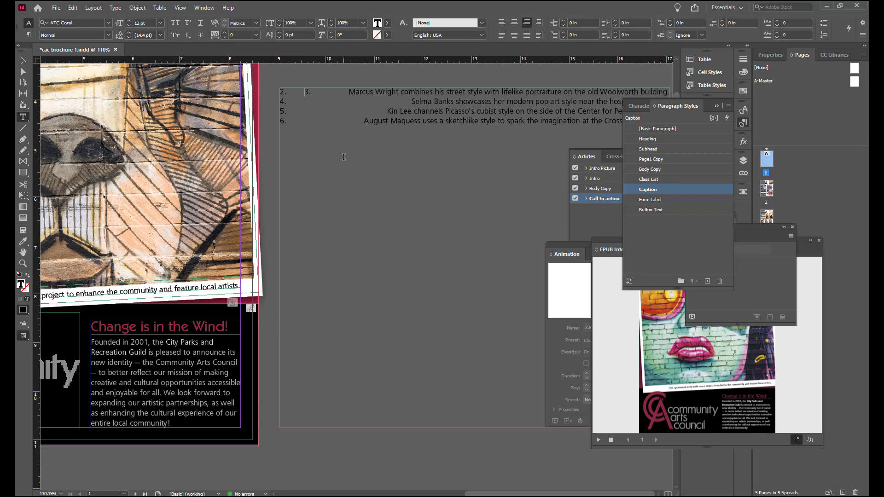
double_click(155, 289)
click(156, 289)
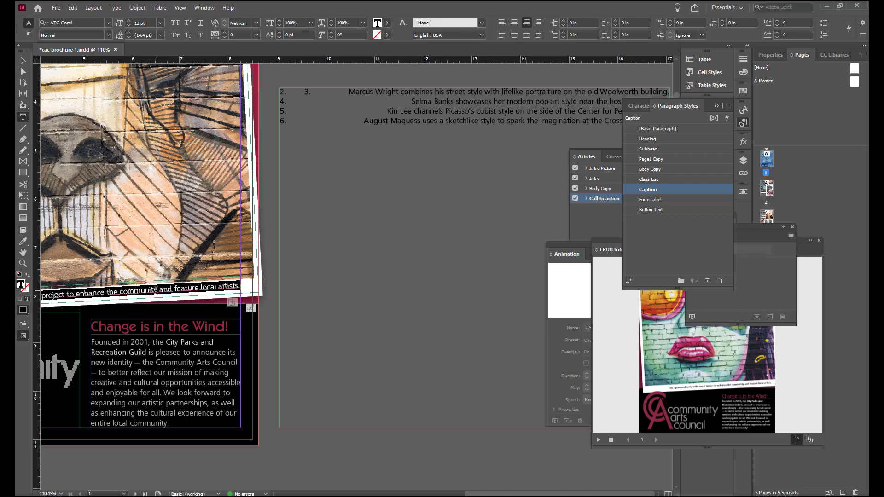
key(ctrl+v)
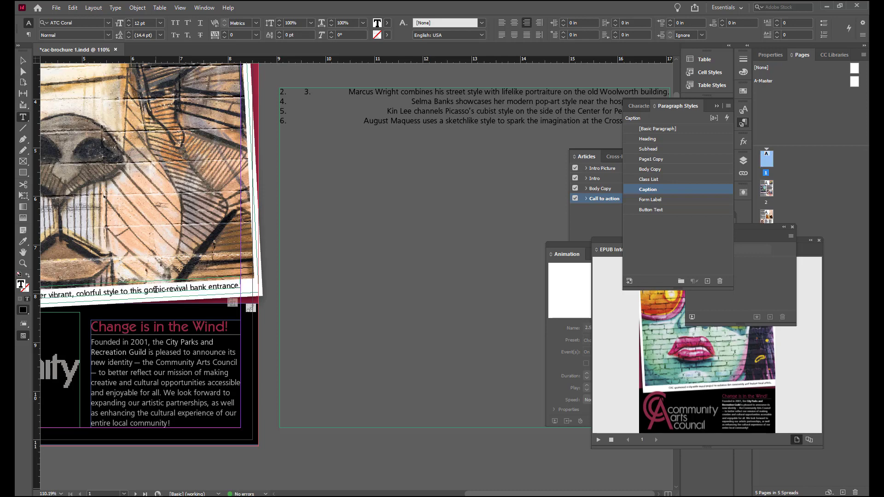
key(Escape)
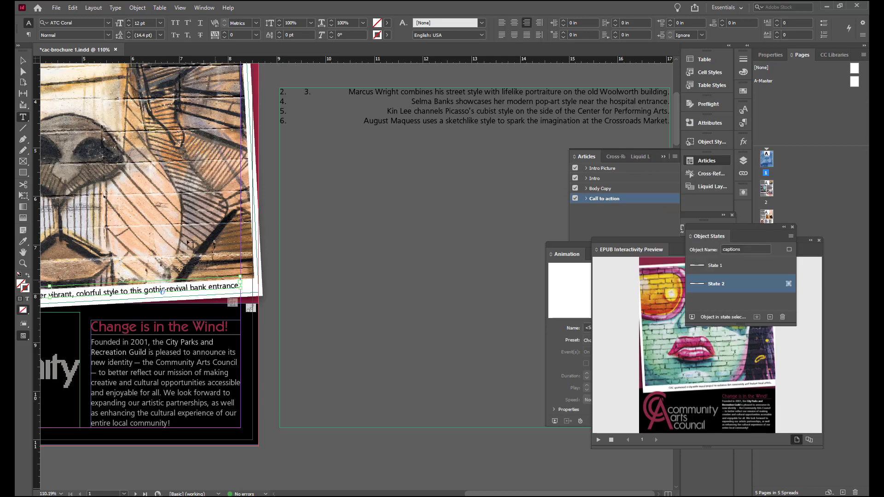
Add a state named State 3 to the captions object
click(22, 61)
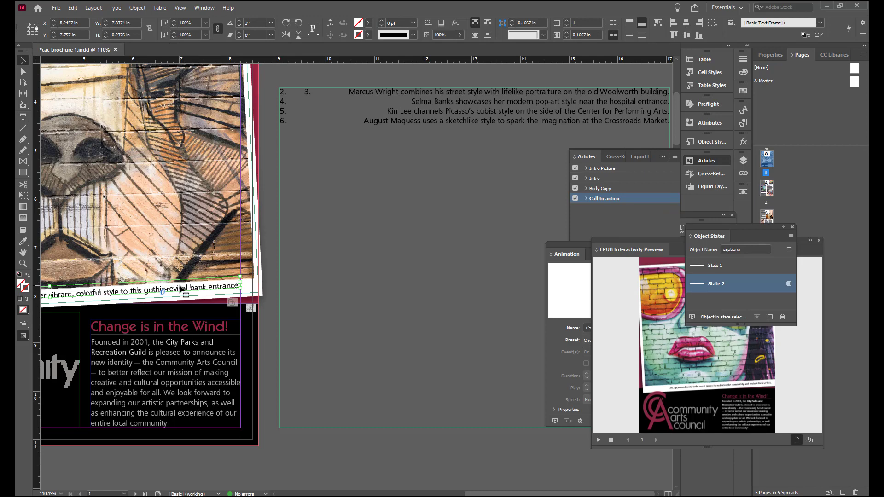
click(654, 241)
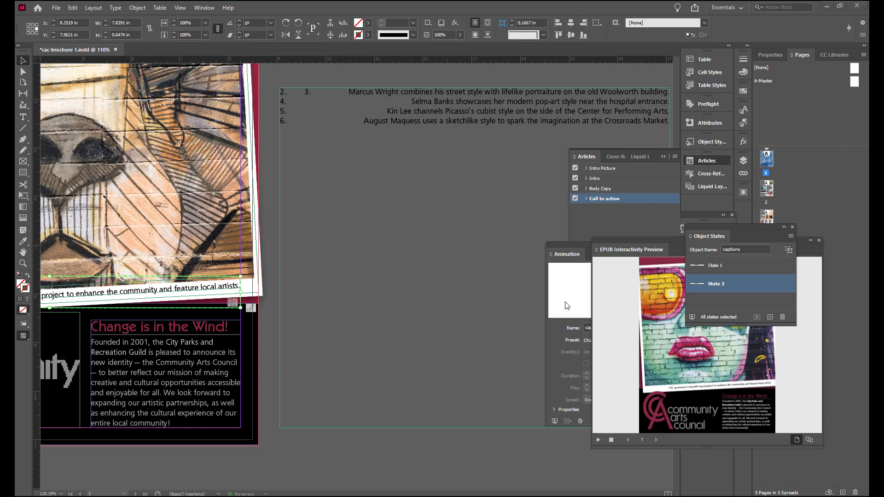
click(770, 318)
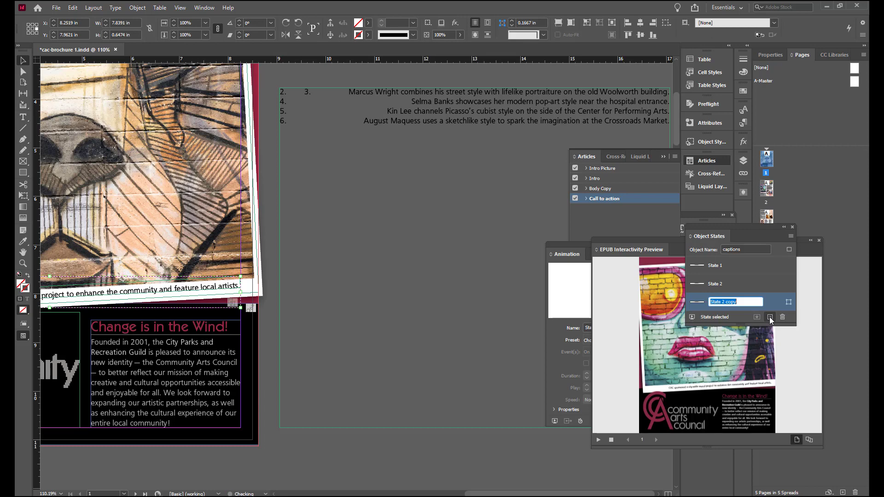
click(737, 302)
drag(737, 302, 722, 302)
key(BackSpace)
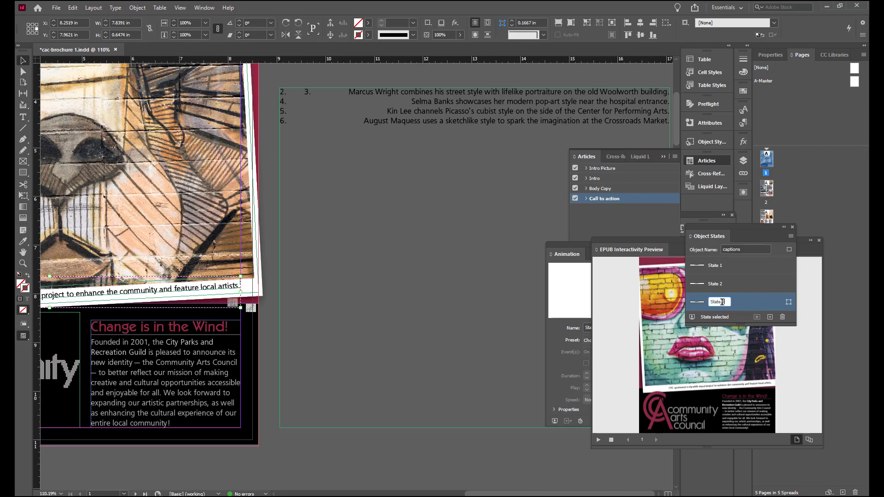
text(3)
key(Return)
Cut the old Woolworth building caption from the placed list and paste it over the State 3 caption text
click(420, 99)
double_click(355, 97)
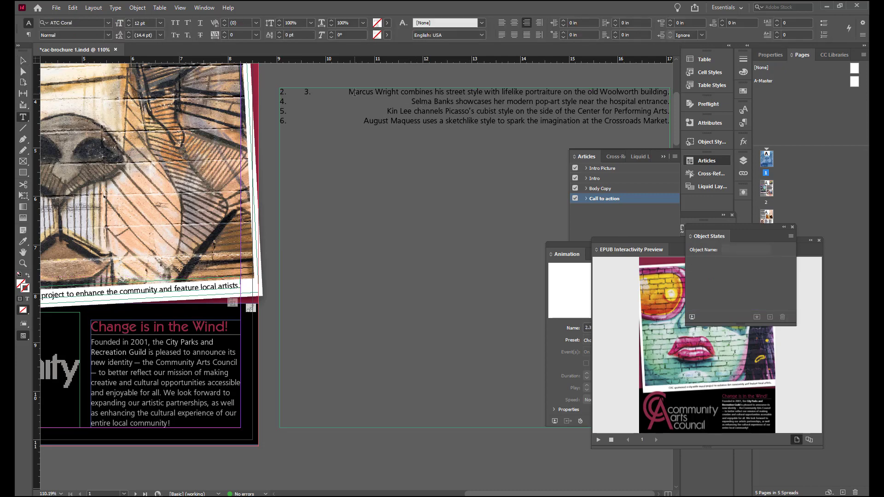
drag(348, 91, 664, 86)
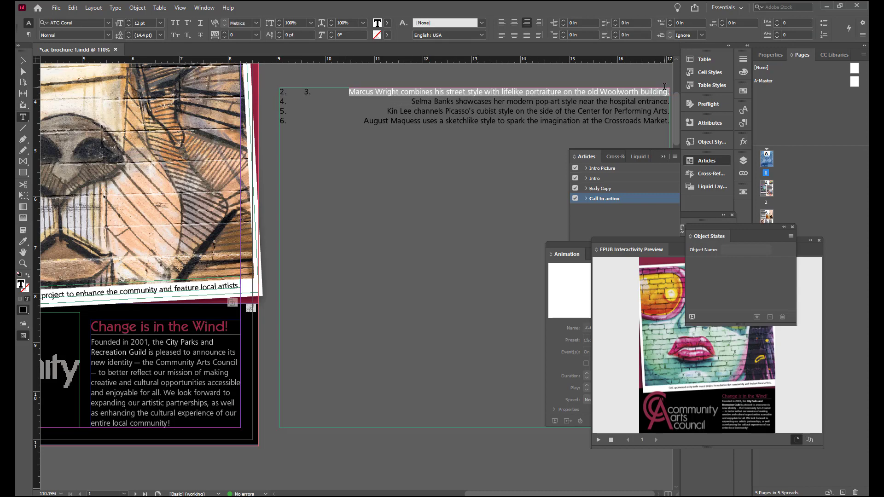
key(ctrl+x)
click(198, 289)
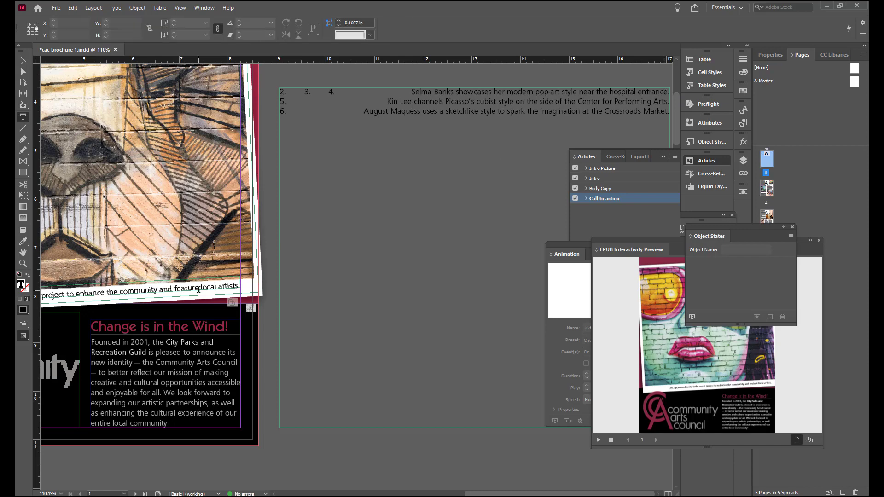
click(201, 286)
key(ctrl+a)
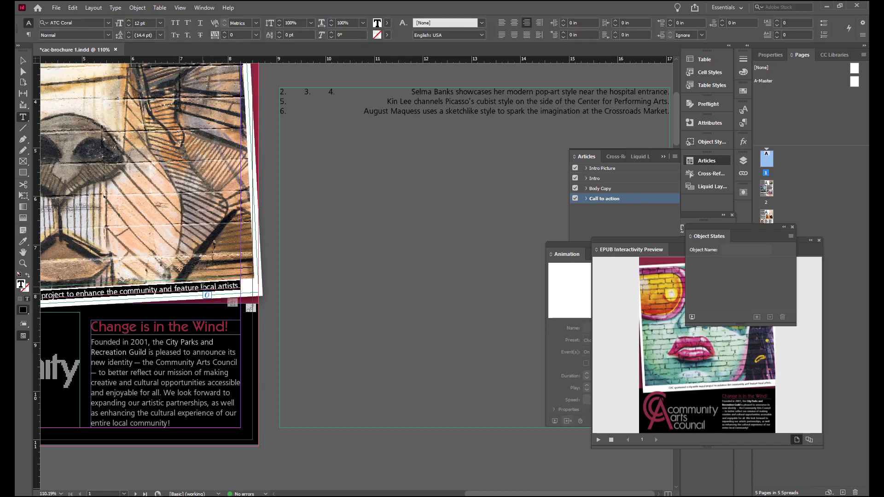
key(ctrl+v)
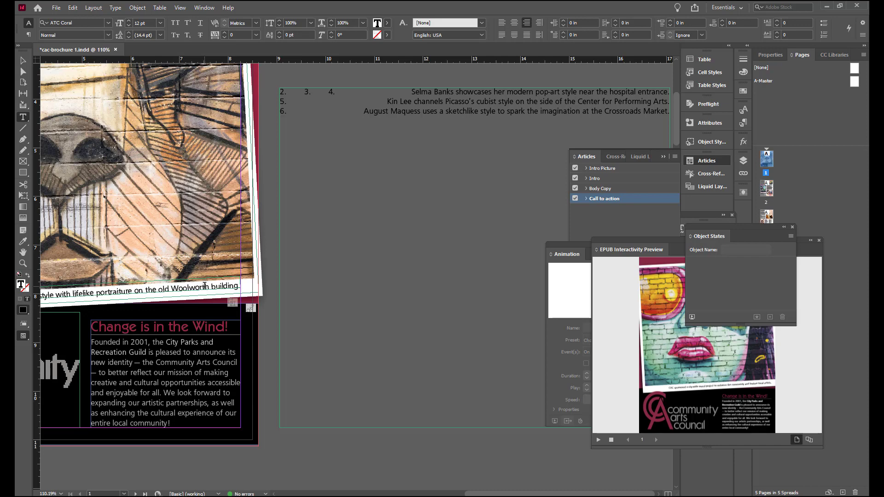
Add a state named State 4 to the captions object
click(22, 62)
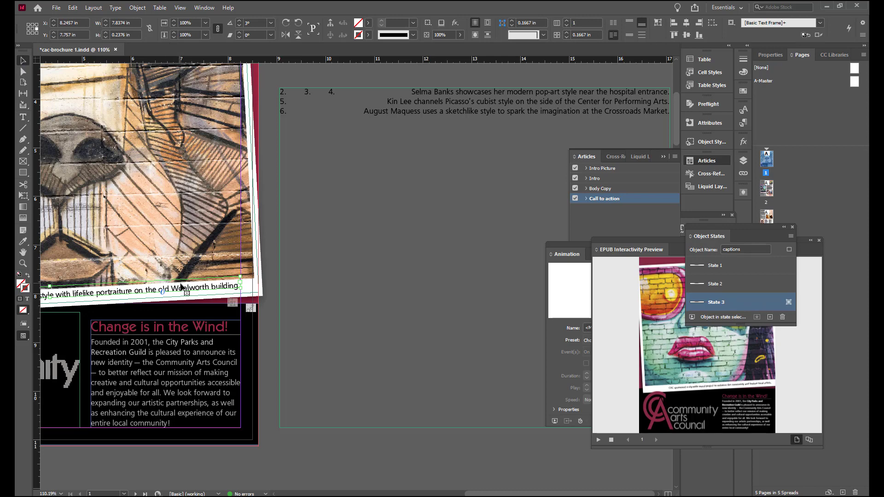
click(770, 318)
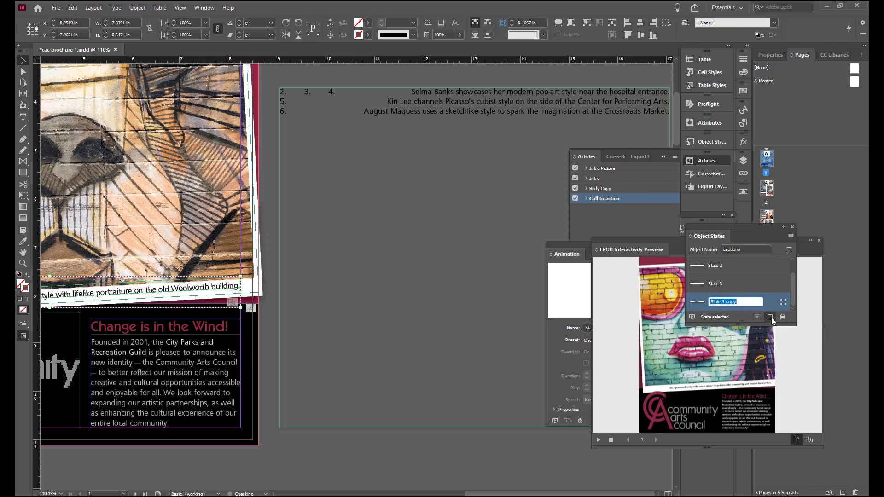
drag(738, 300, 723, 302)
key(BackSpace)
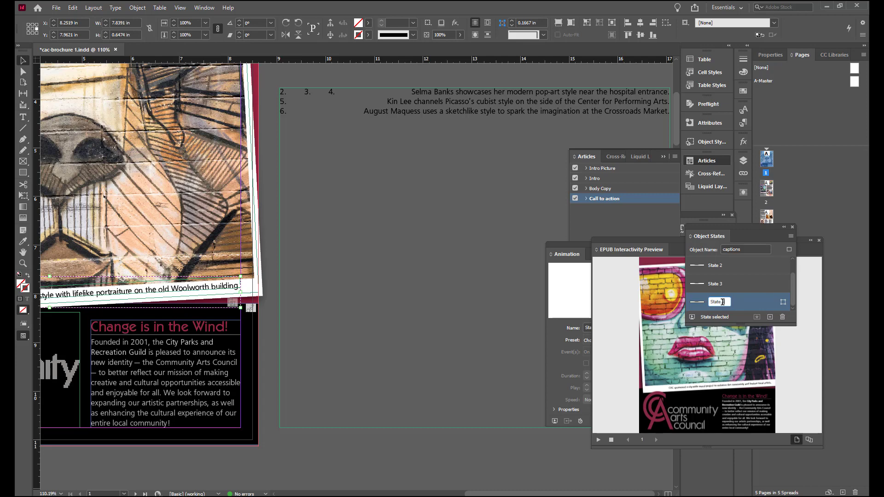
key(Return)
Cut the hospital entrance caption from the placed list and paste it over the State 4 caption text
click(23, 117)
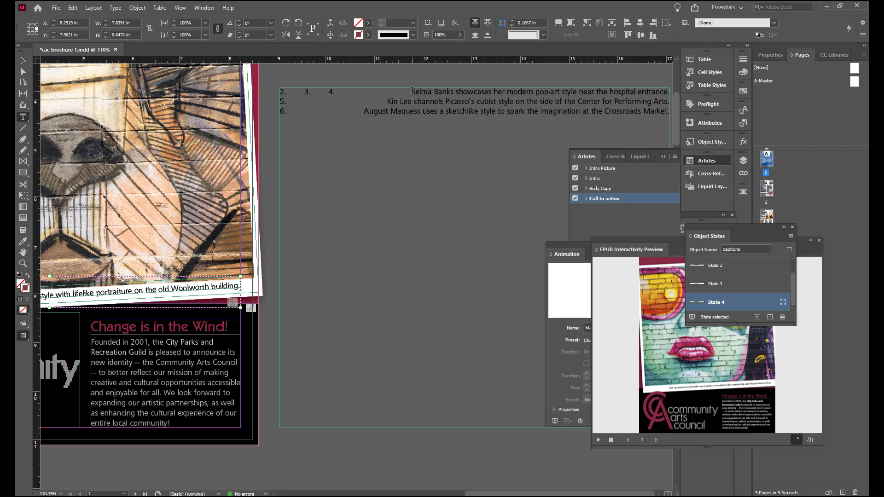
drag(411, 91, 672, 89)
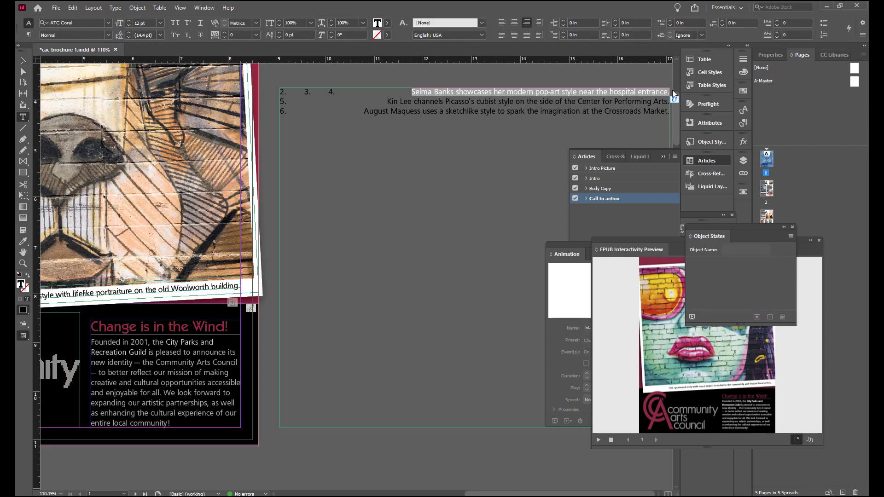
key(BackSpace)
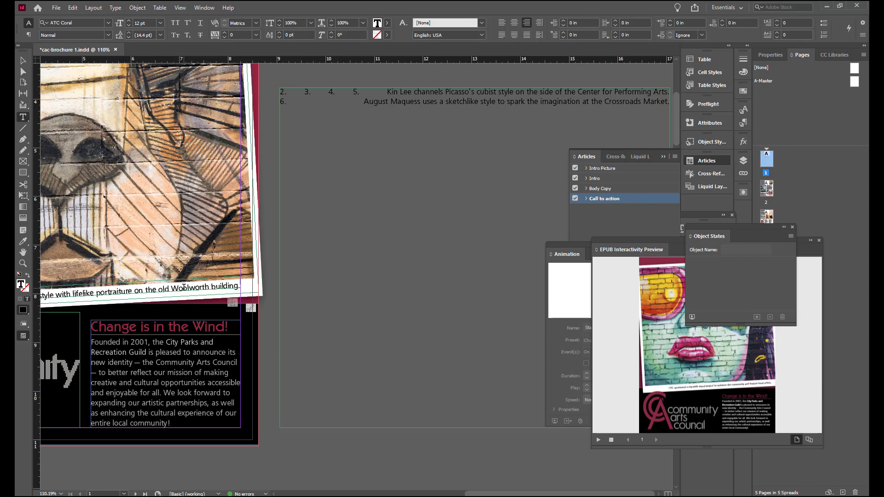
triple_click(184, 287)
key(ctrl+v)
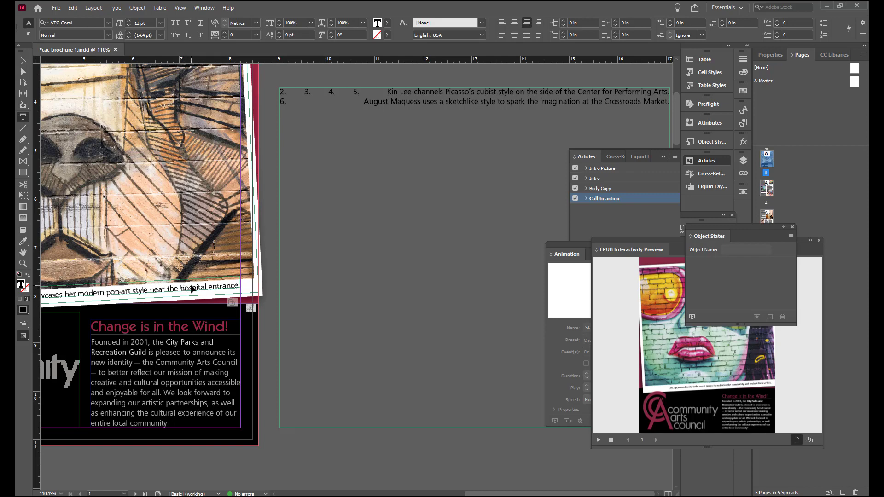
key(Escape)
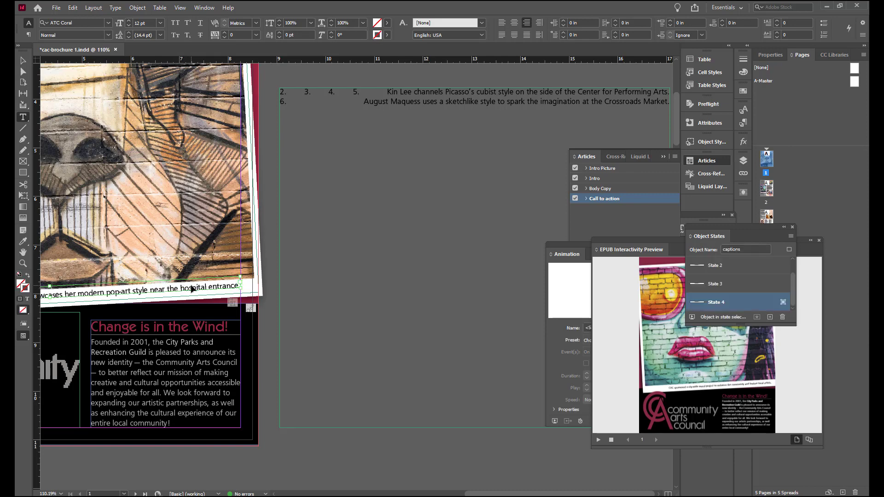
Add a state named State 5 to the captions object
click(769, 317)
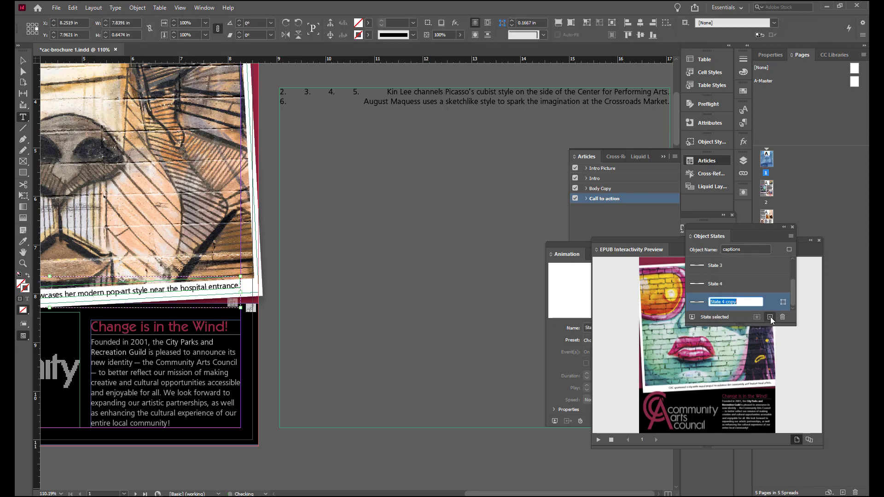
drag(738, 300, 725, 302)
text(5)
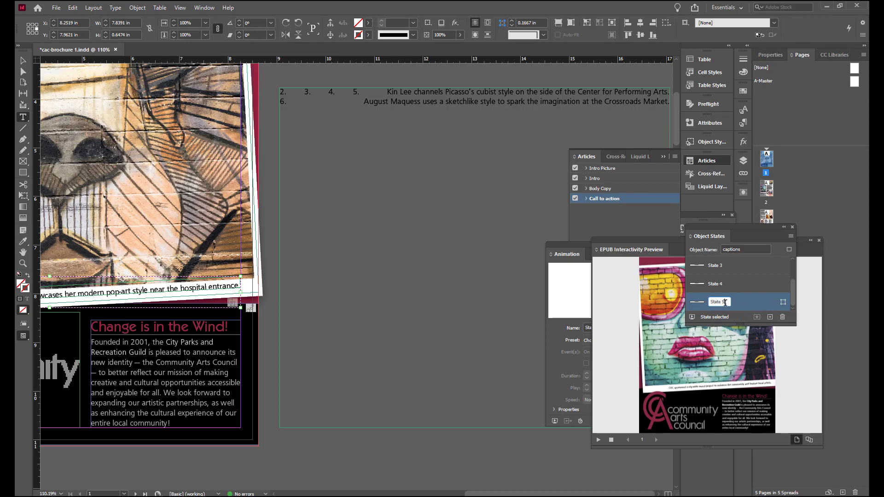
key(Return)
Cut the Center for Performing Arts caption from the placed list and paste it over the State 5 caption text
click(389, 92)
drag(389, 92, 671, 89)
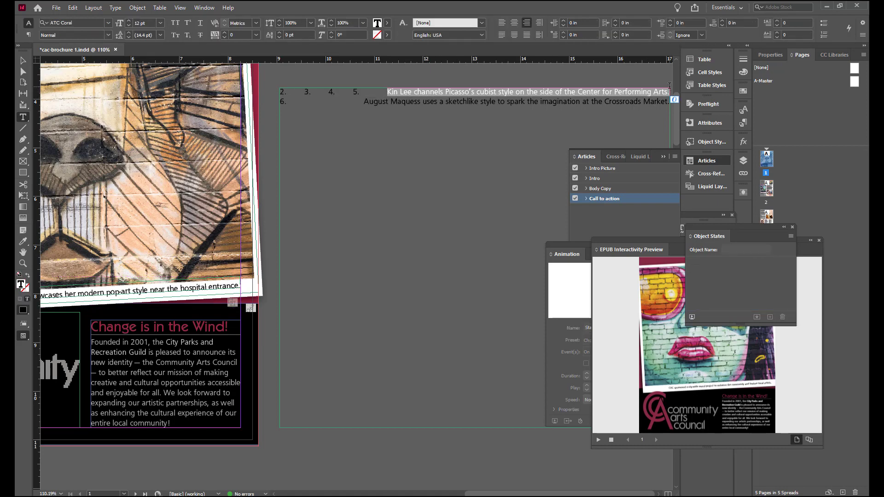
key(BackSpace)
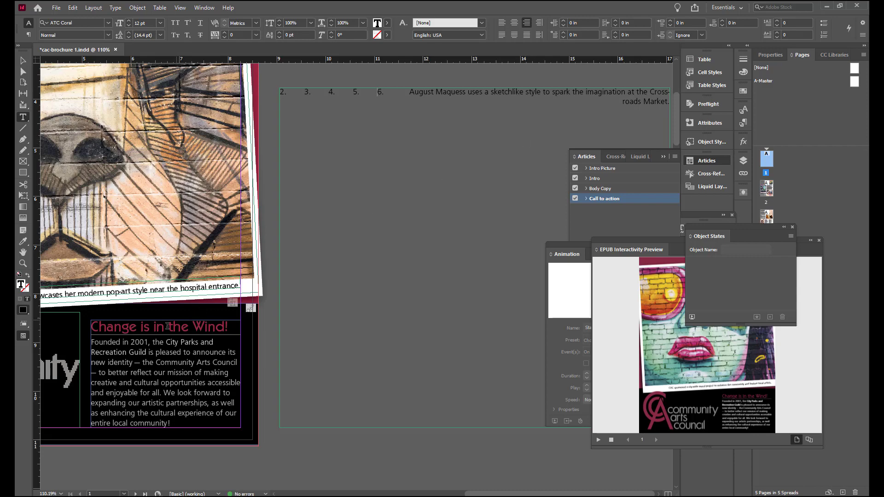
triple_click(160, 289)
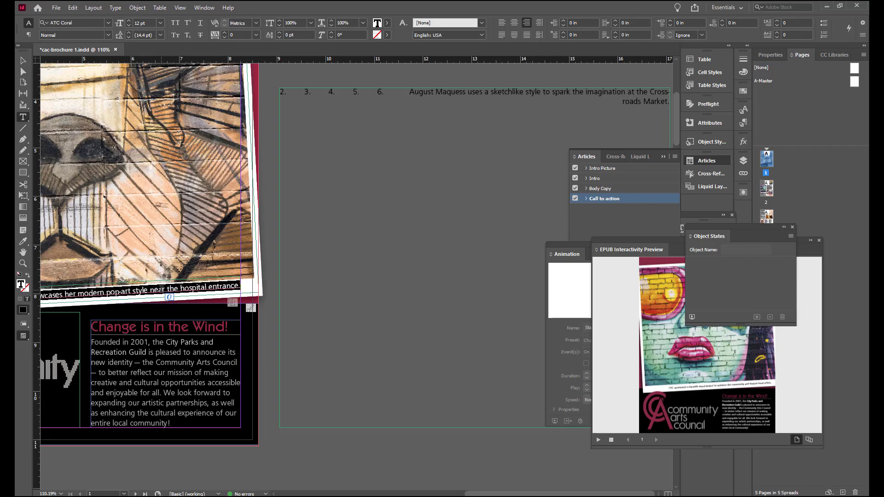
key(ctrl+v)
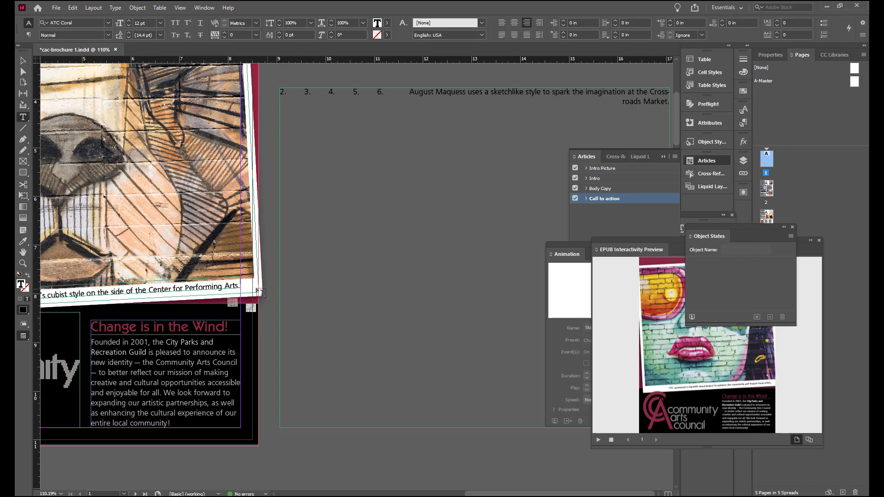
Add a state named State 6 to the captions object
ctrl+click(223, 290)
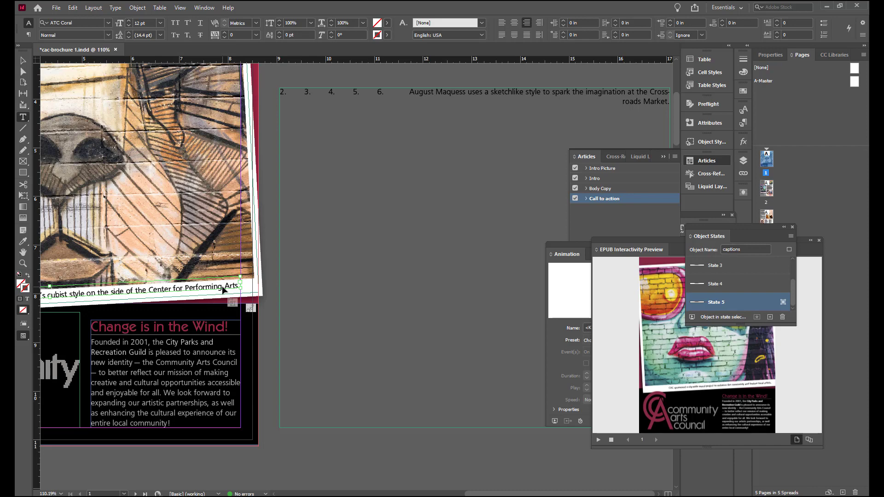
click(770, 316)
double_click(738, 301)
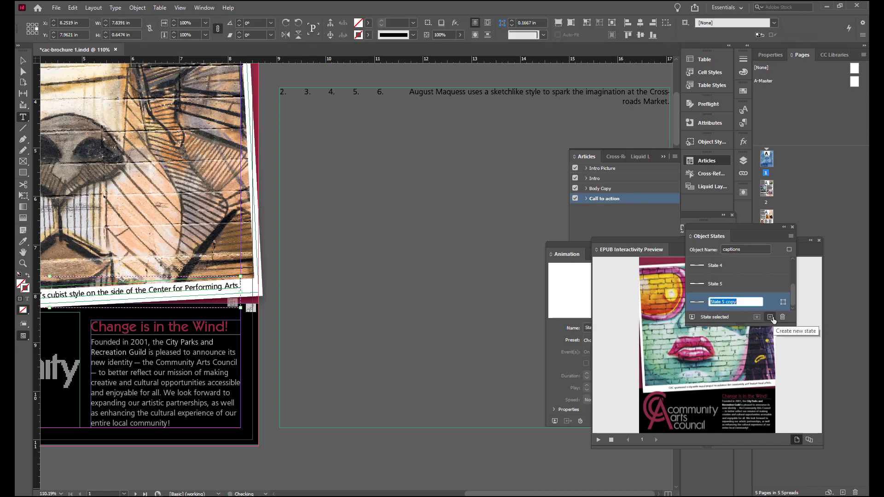
drag(739, 301, 721, 305)
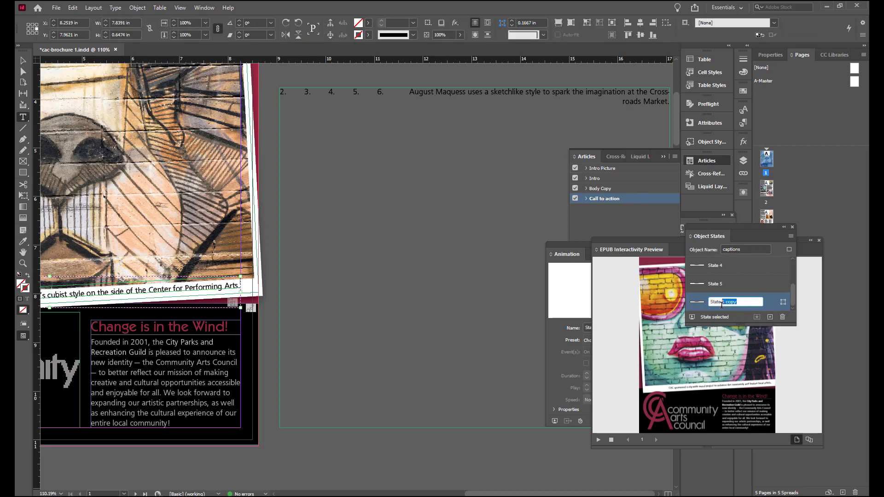
key(BackSpace)
text(6)
key(Return)
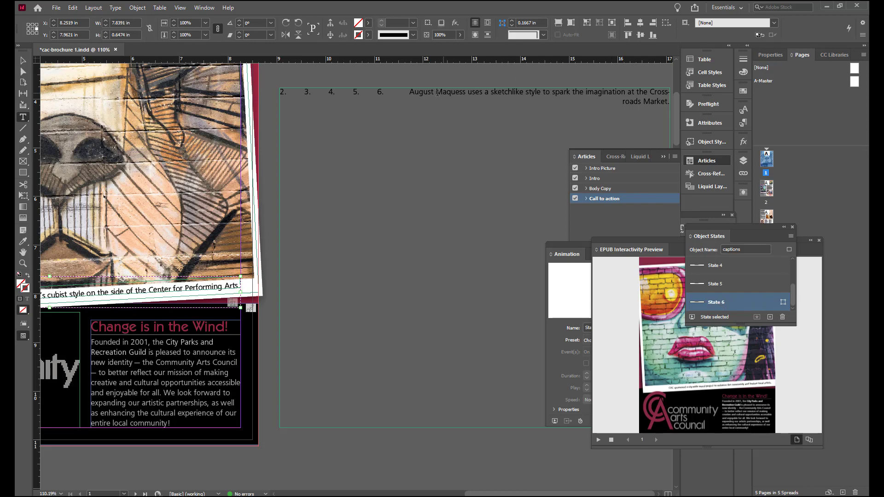
Cut the Crossroads Market caption from the placed list and paste it over the State 6 caption text
drag(411, 93, 668, 107)
key(ctrl+x)
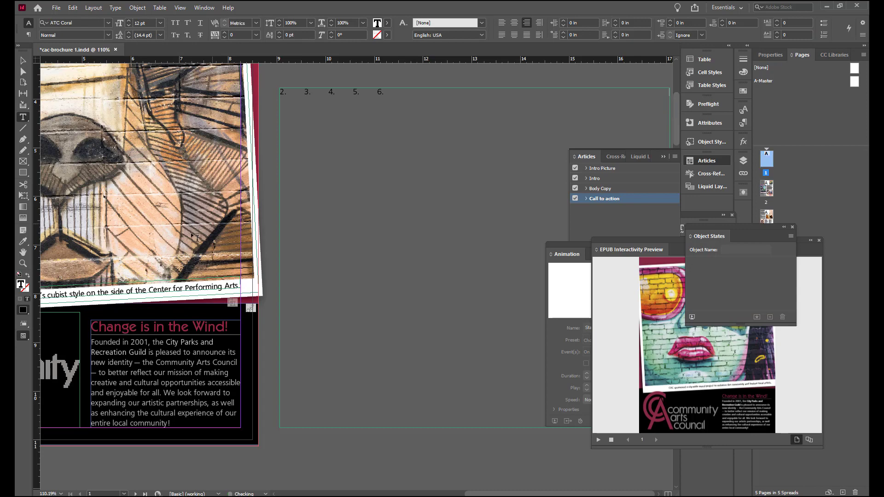
click(177, 288)
key(ctrl+a)
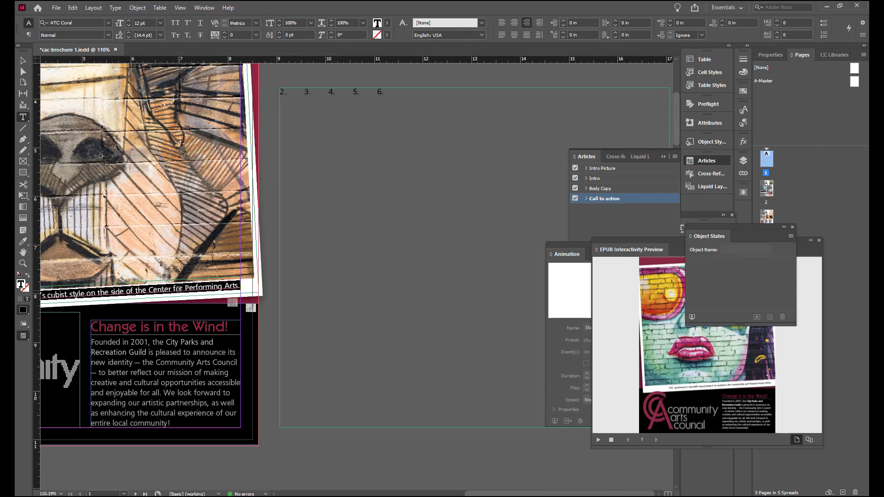
key(ctrl+v)
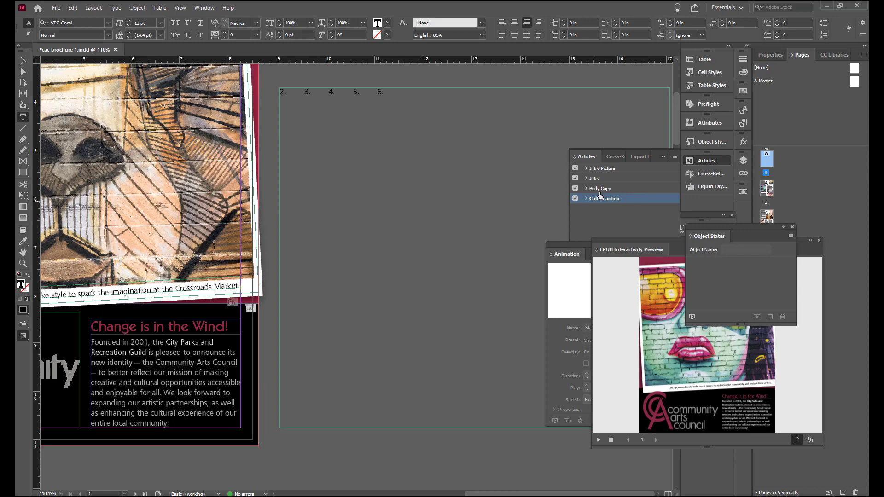
Delete the emptied caption list frame from the pasteboard and save the brochure
key(Escape)
click(321, 92)
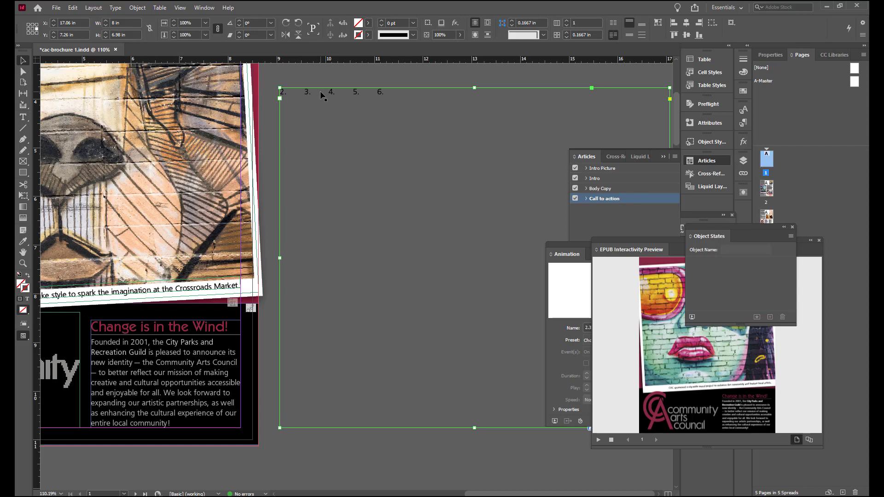
key(Delete)
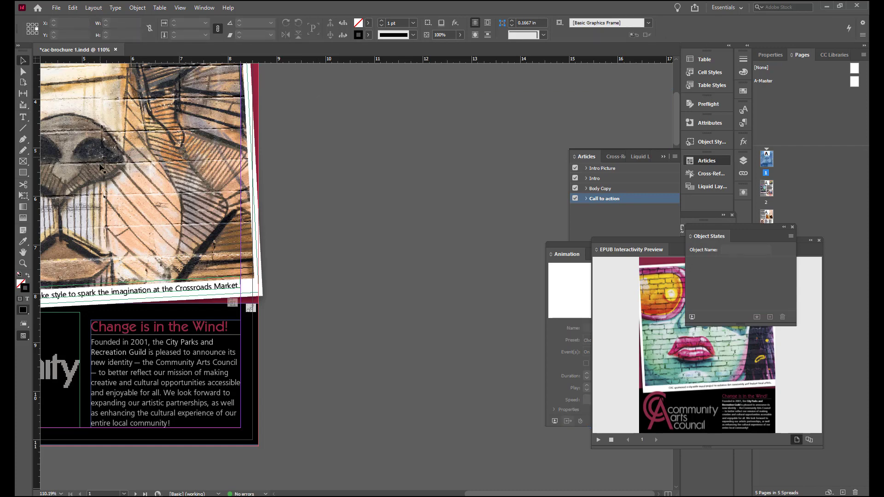
double_click(22, 266)
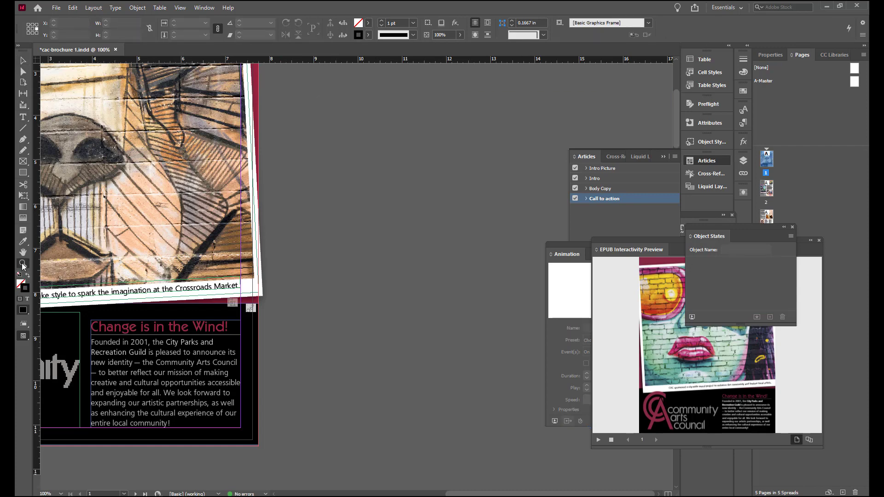
double_click(24, 254)
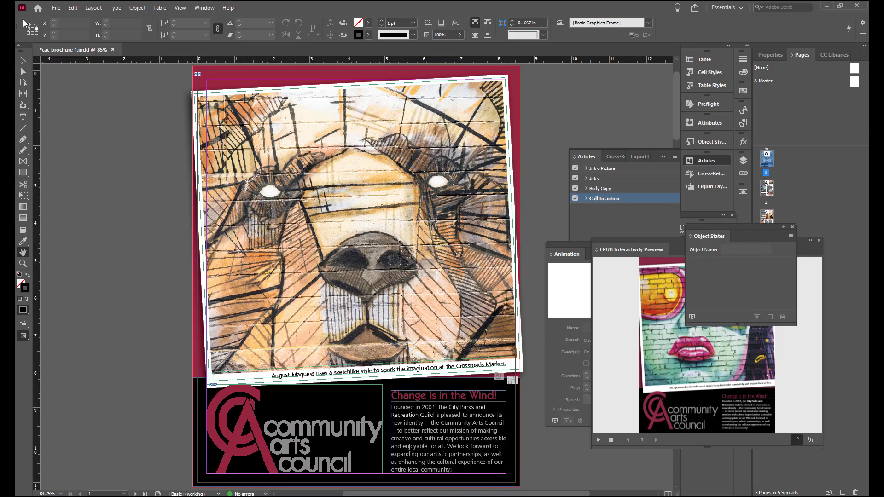
click(56, 8)
click(70, 72)
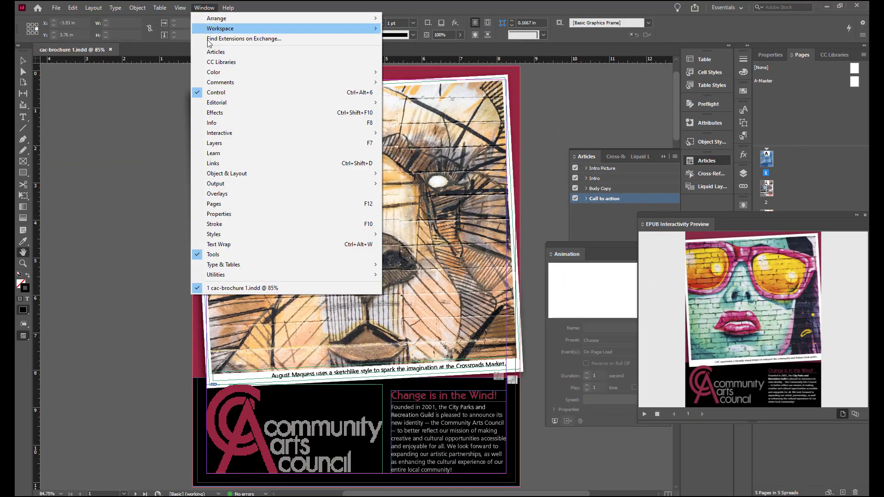
Place sample button 135, a left-pointing arrow, on the lower-left corner of the mural photo's white border
mouse_move(221, 133)
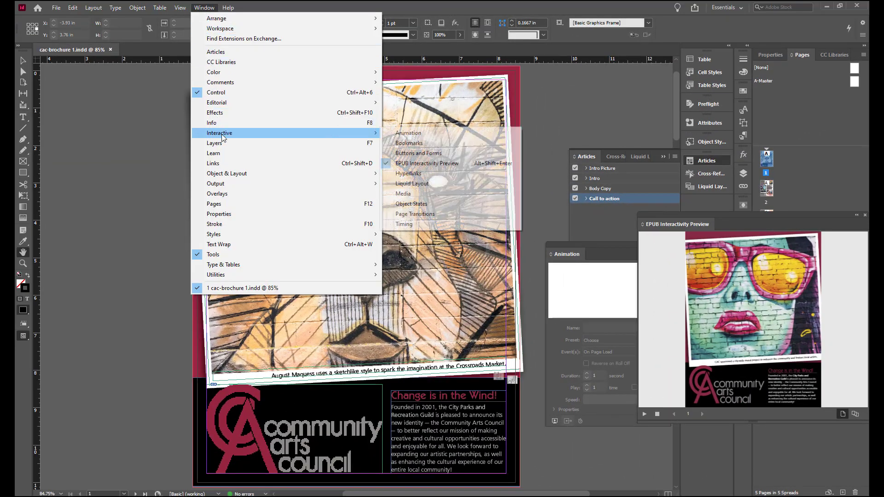
click(410, 153)
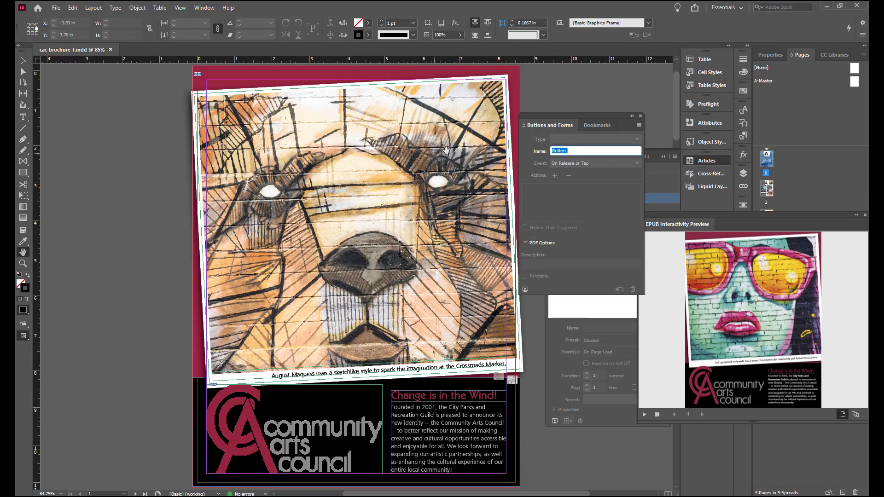
click(639, 125)
click(659, 128)
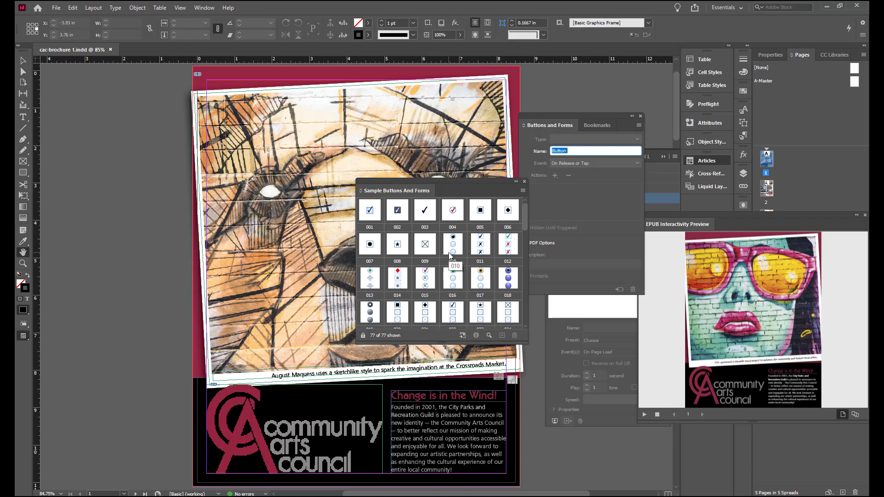
scroll(450, 256, down, 1)
scroll(450, 255, down, 6)
click(508, 279)
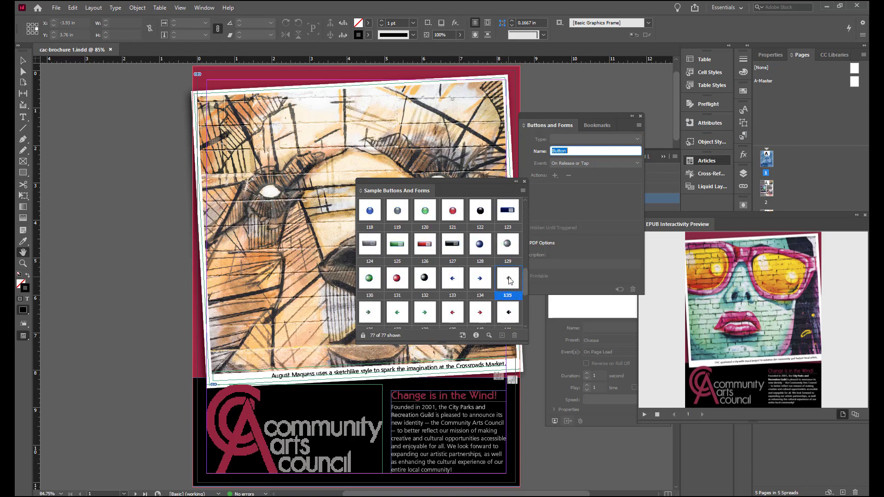
drag(510, 280, 216, 384)
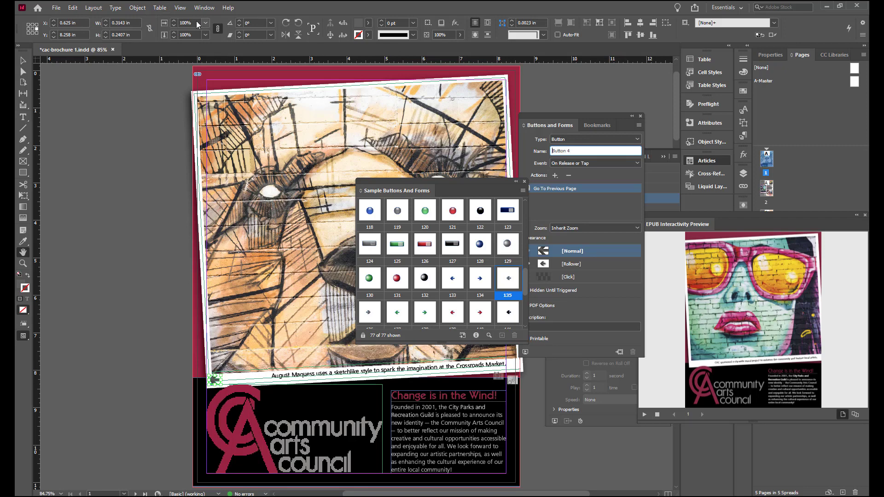
Scale the left-arrow button to 125%
click(189, 35)
text(125)
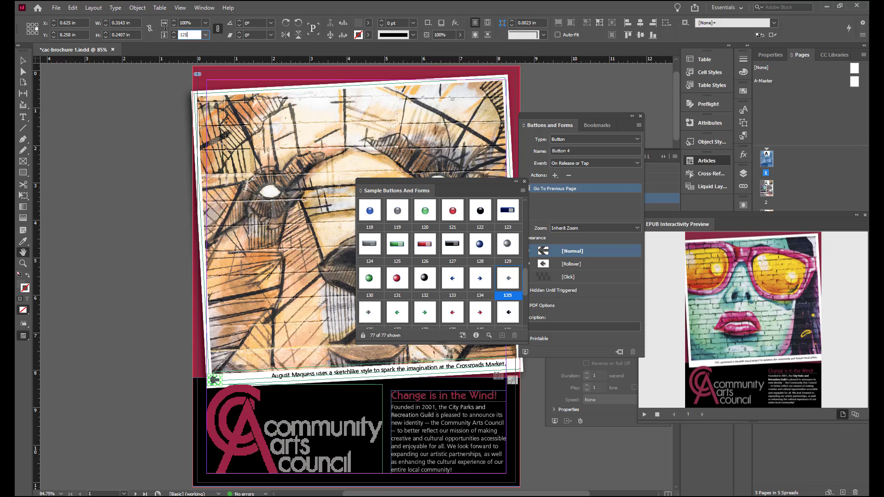
text(%)
key(Return)
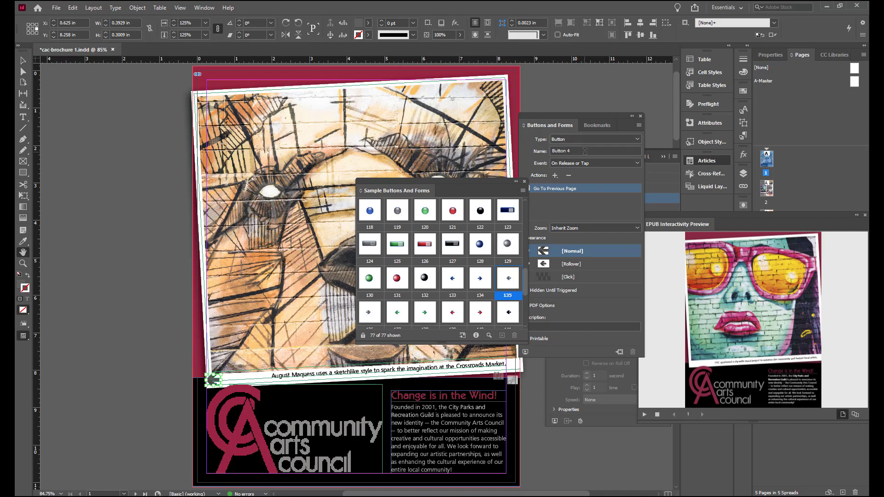
Rename the left-arrow button as Previous Image
drag(587, 150, 536, 150)
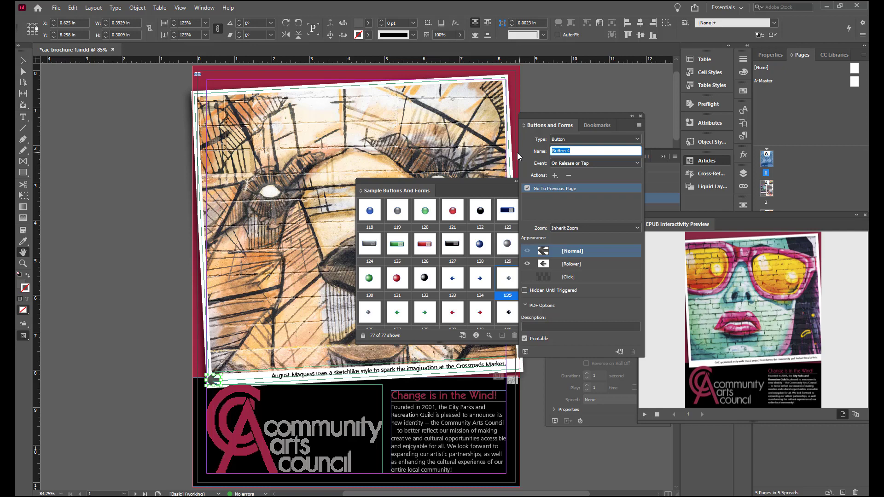
text(Previous Image)
key(Return)
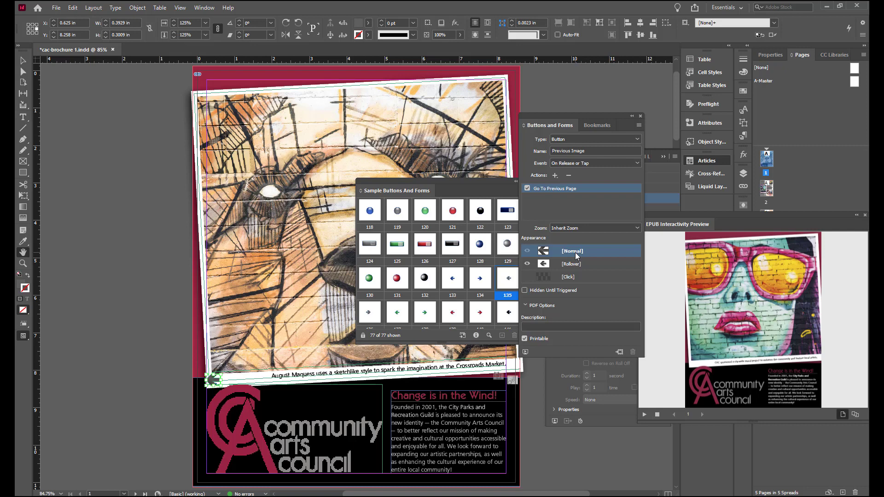
Give the Normal appearance of the Previous Image button a 1.5 pt white stroke
click(742, 62)
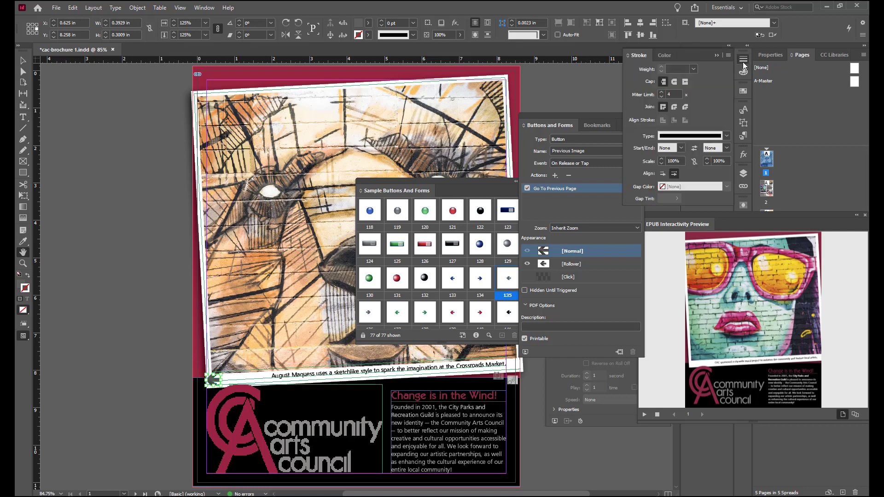
click(693, 69)
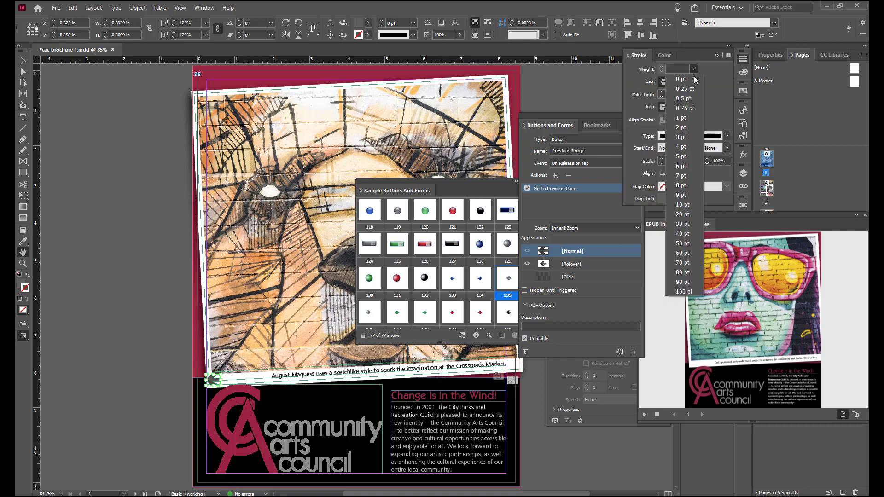
click(697, 117)
click(671, 70)
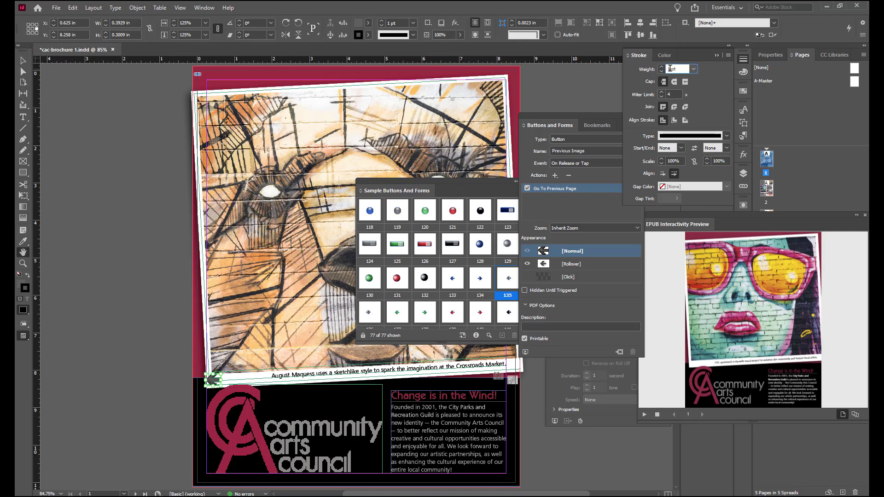
text(1.5)
key(Return)
click(716, 55)
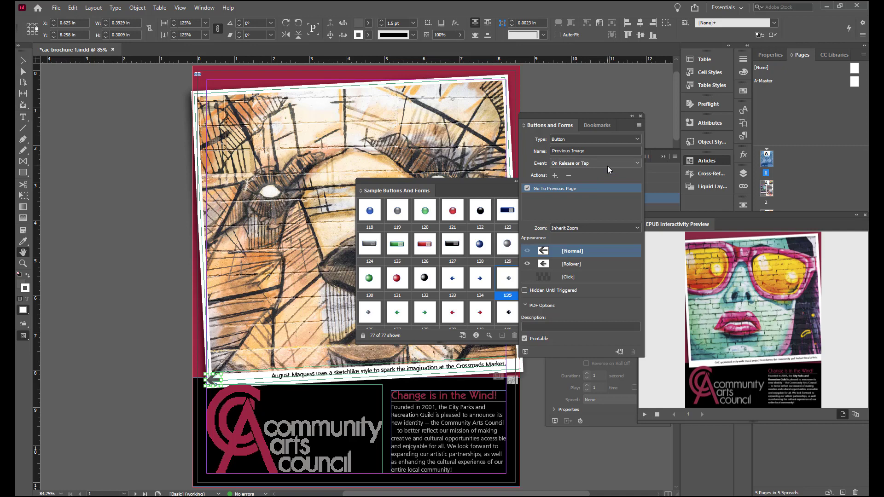
Replace the button's Go To Previous Page action with Go To Previous State for the images object
click(568, 176)
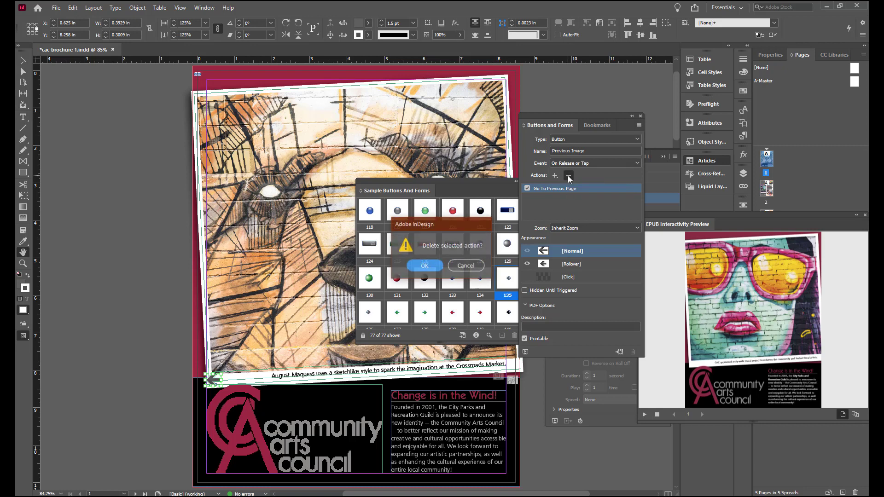
click(428, 265)
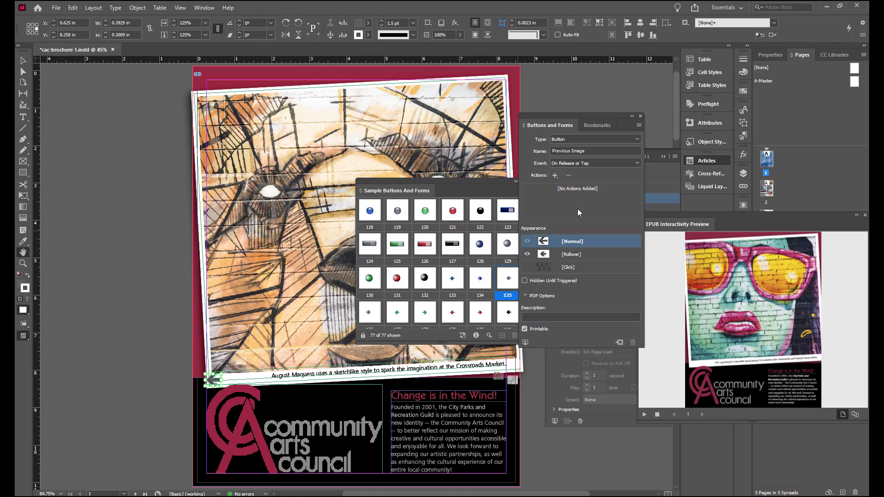
click(554, 176)
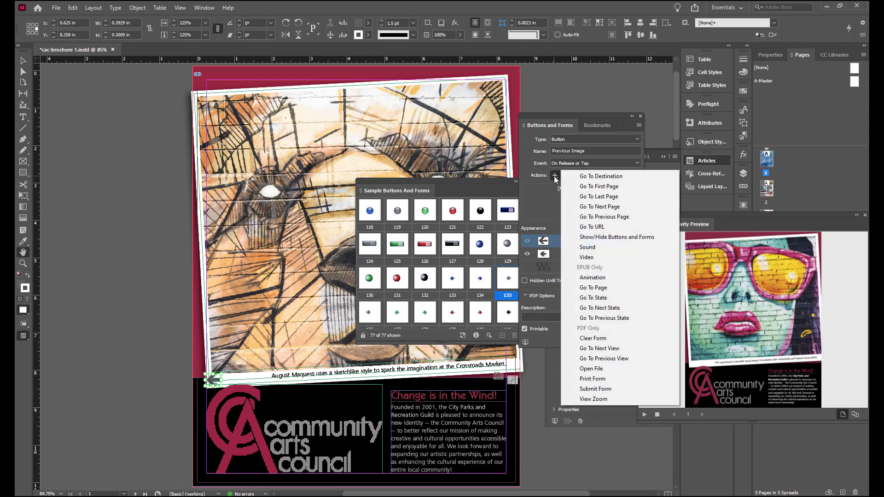
click(629, 317)
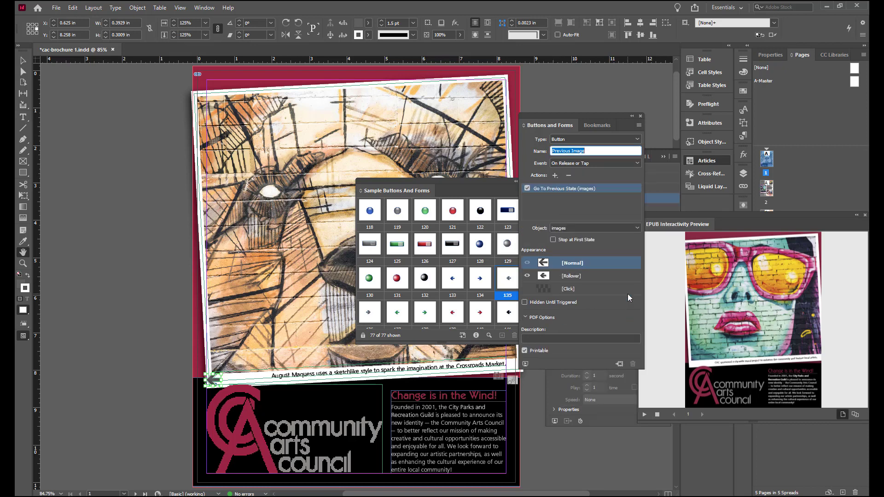
Add a second Go To Previous State action to the Previous Image button
click(556, 176)
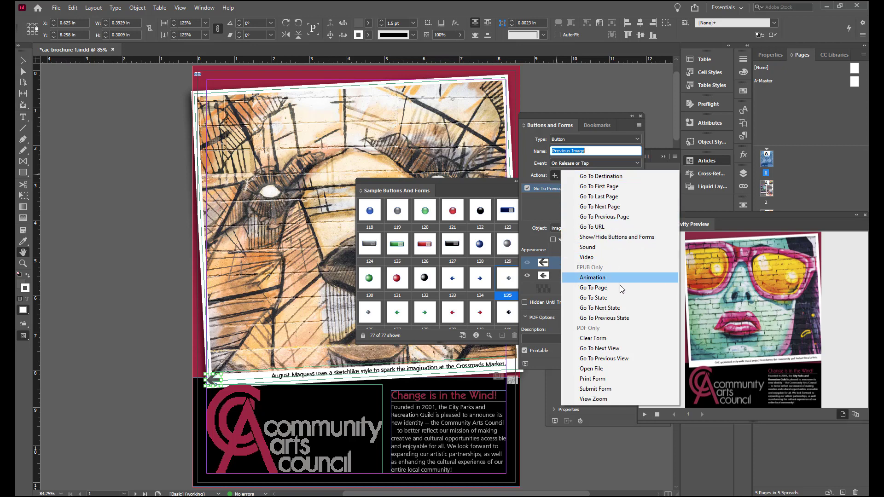
click(622, 318)
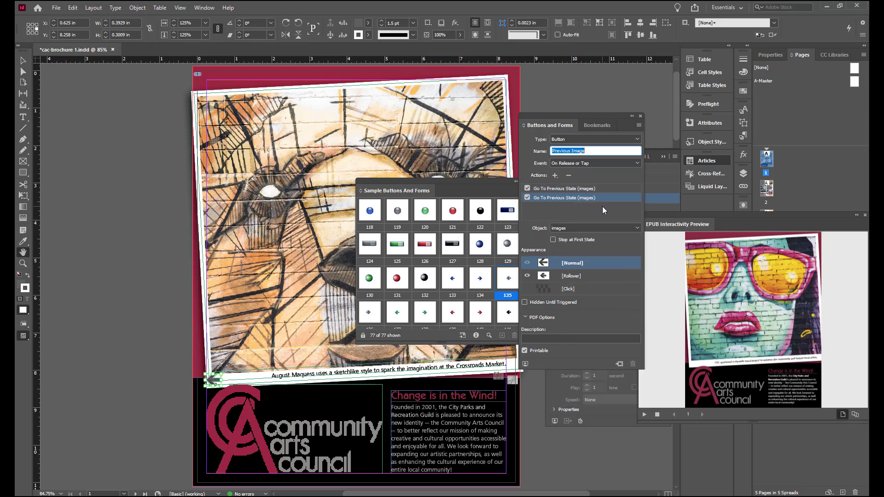